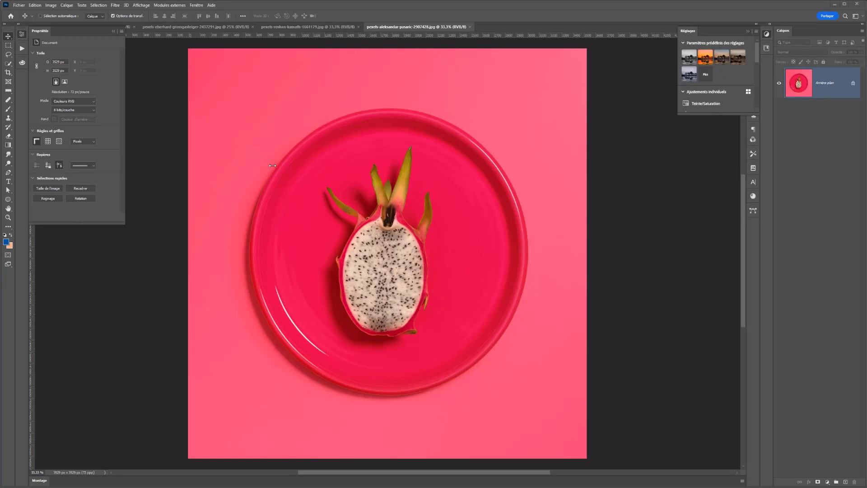
Step: Create a blank white 210 × 297 mm, 300 ppi document and move the floating task bar beside the page
left_click(21, 34)
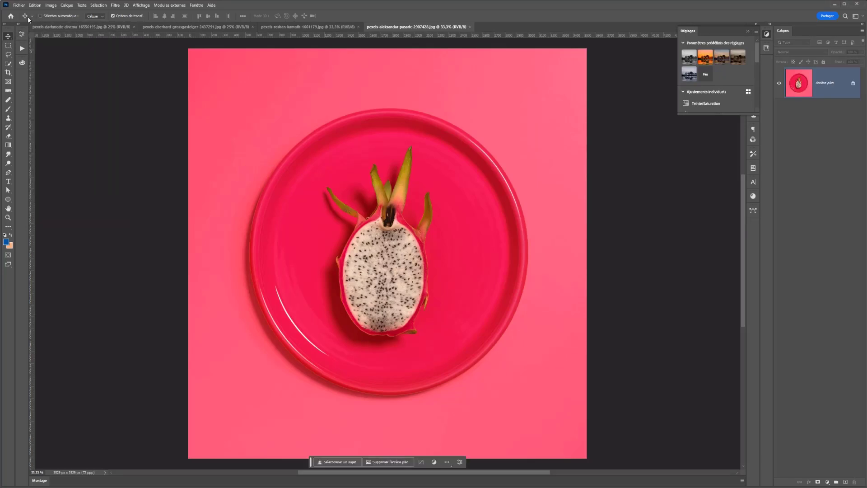
left_click(19, 5)
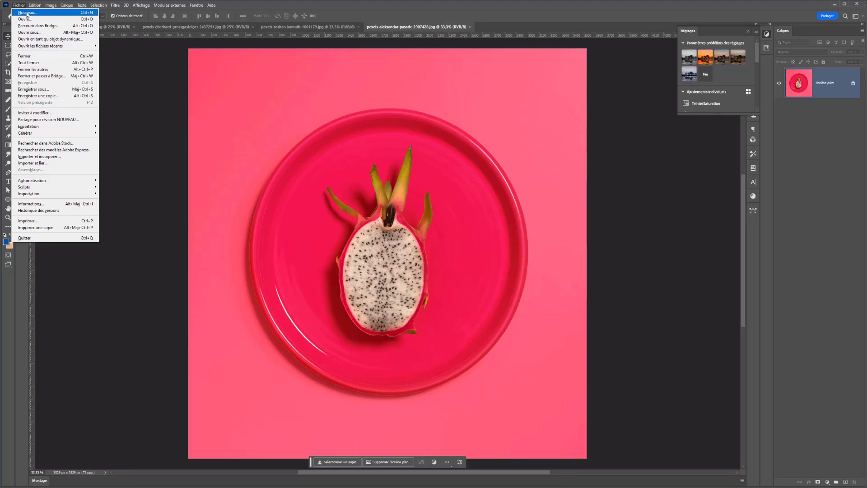
left_click(26, 13)
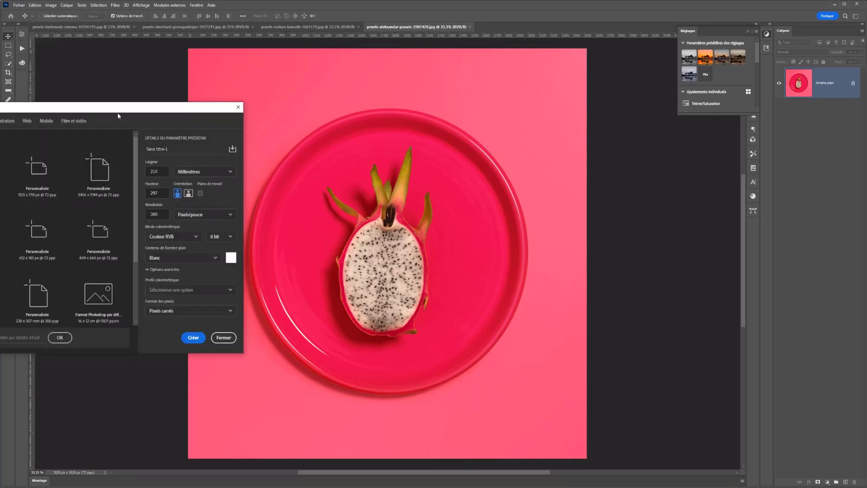
double_click(164, 147)
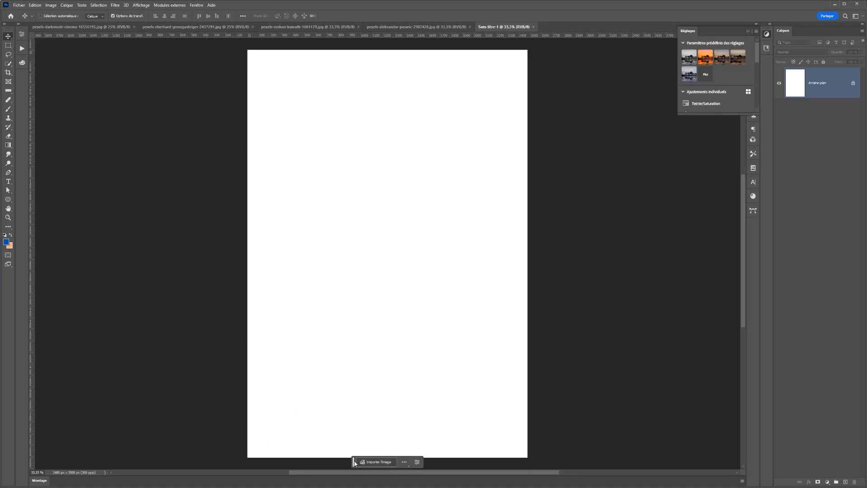
left_click_drag(354, 462, 572, 224)
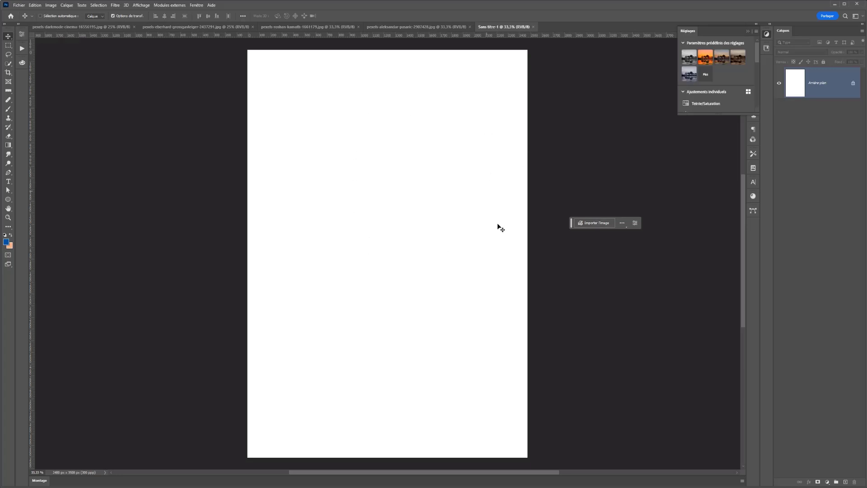
left_click(590, 222)
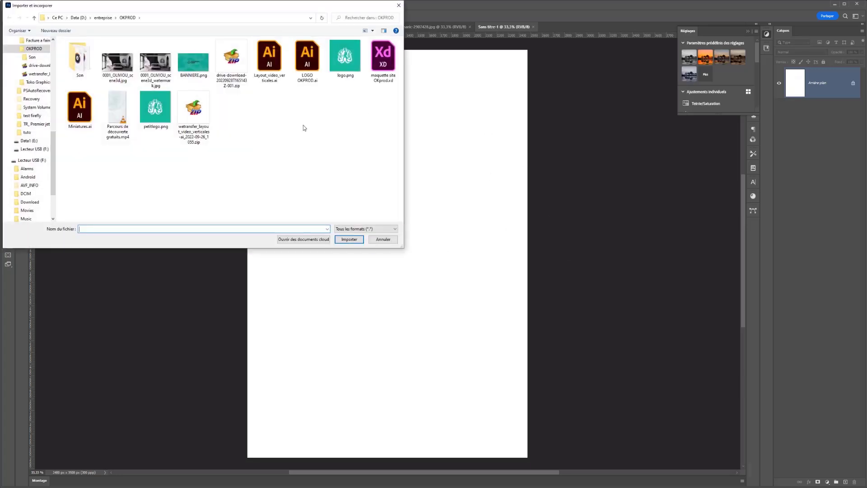
Step: Place logo.png as a 'logo' layer, commit its transform, and look through the task bar's options
double_click(346, 59)
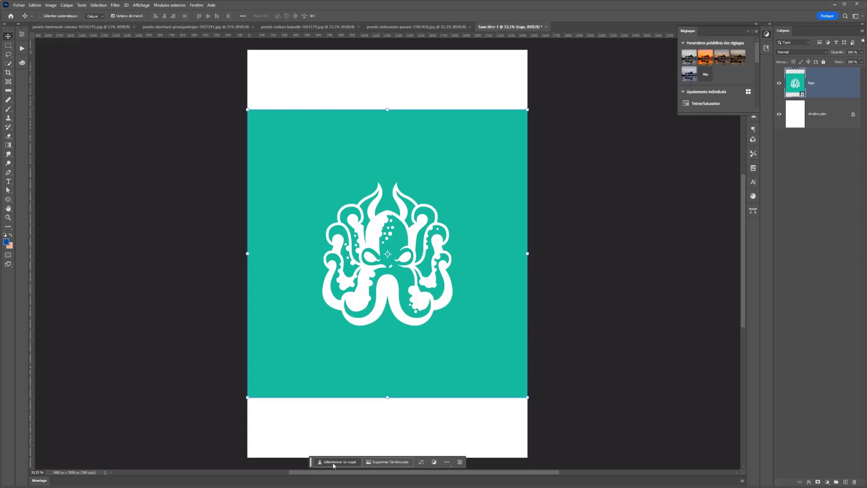
left_click(424, 465)
left_click(416, 414)
left_click(434, 463)
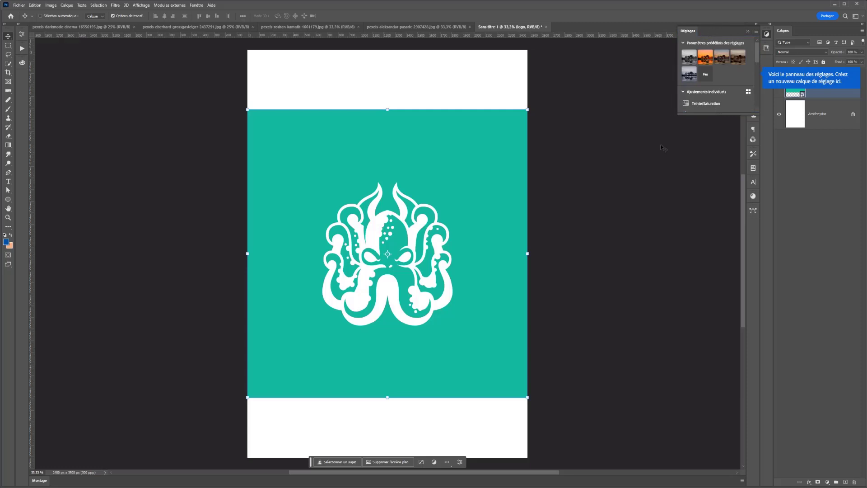
left_click(447, 462)
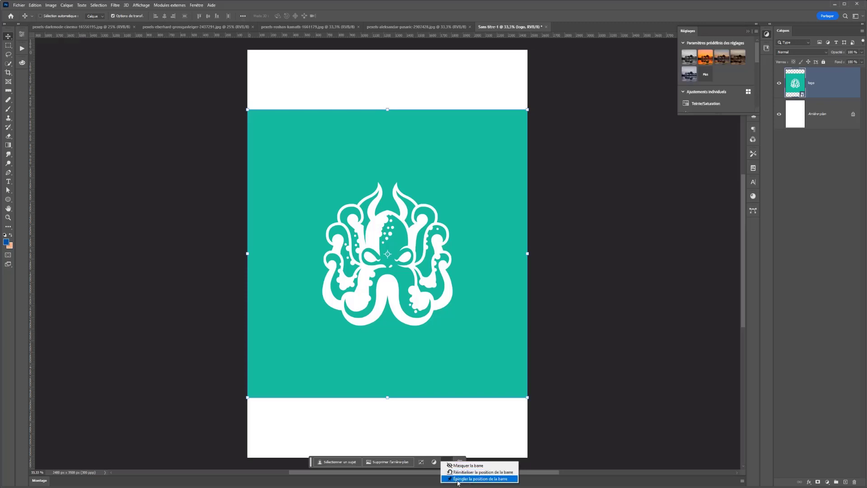
left_click(312, 464)
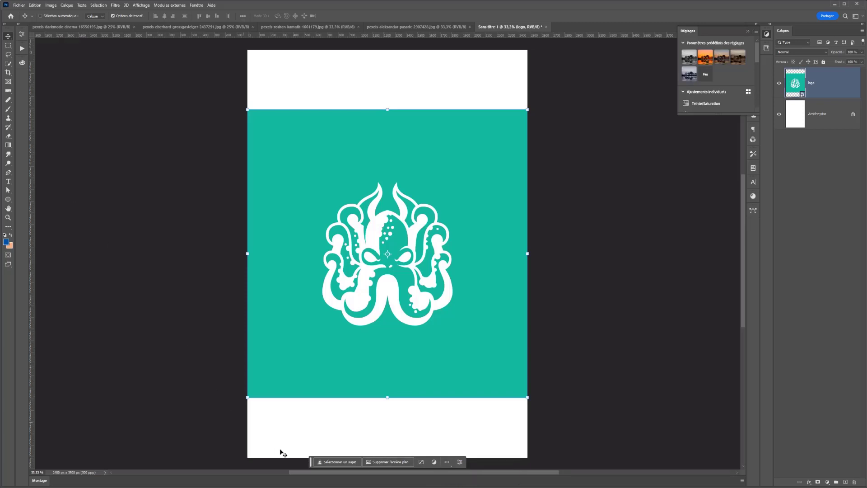
Step: Pin the task bar at the left beside the page, then switch to the parrot photo
left_click_drag(307, 469, 53, 87)
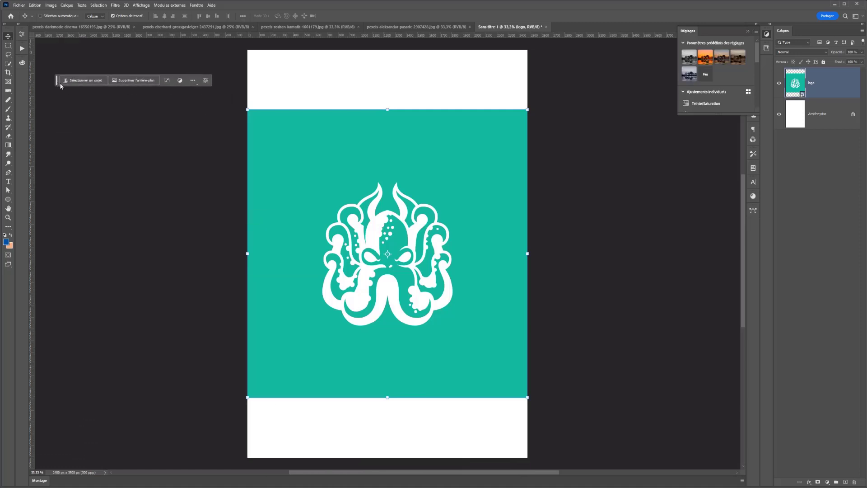
left_click(195, 83)
left_click(195, 104)
left_click(192, 80)
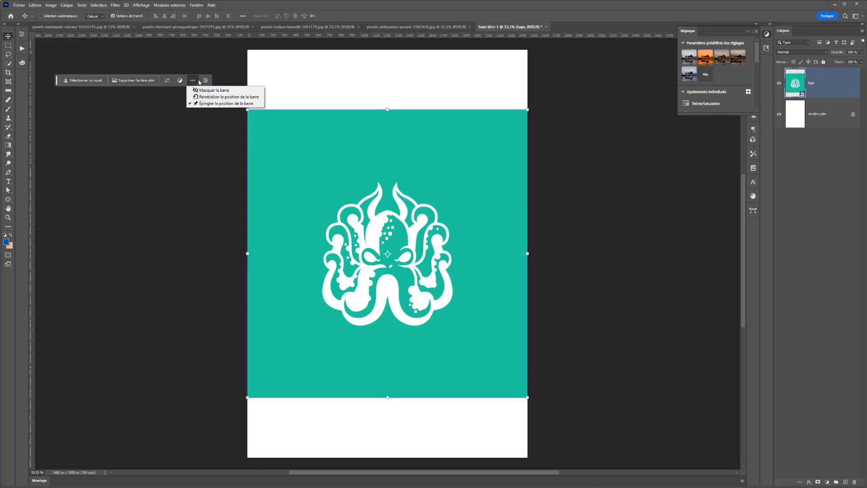
left_click(205, 80)
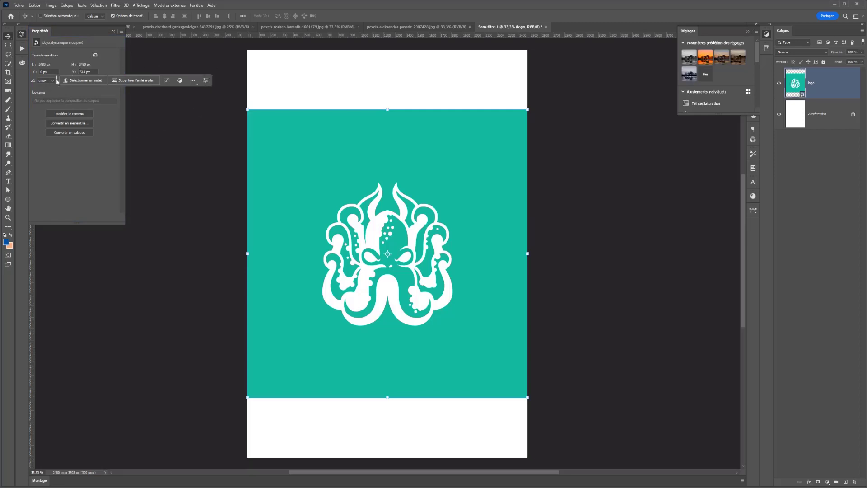
mouse_move(57, 82)
left_mouse_down()
mouse_move(70, 273)
mouse_move(62, 254)
left_mouse_up()
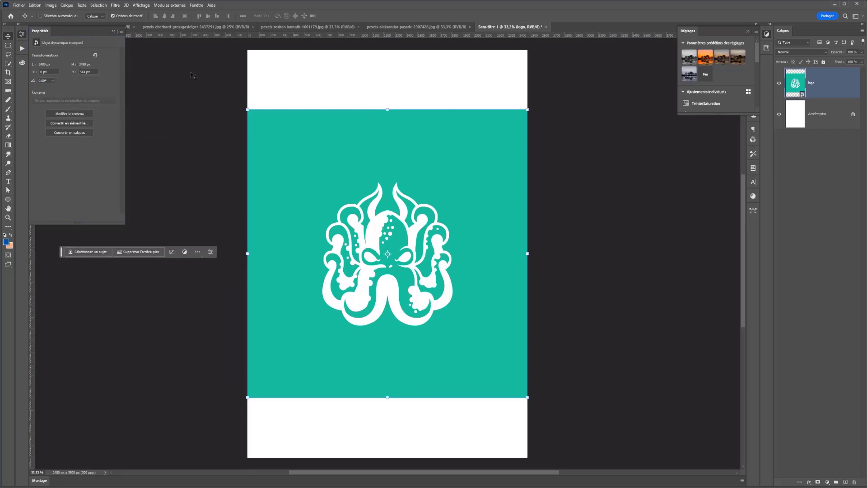
left_click(302, 28)
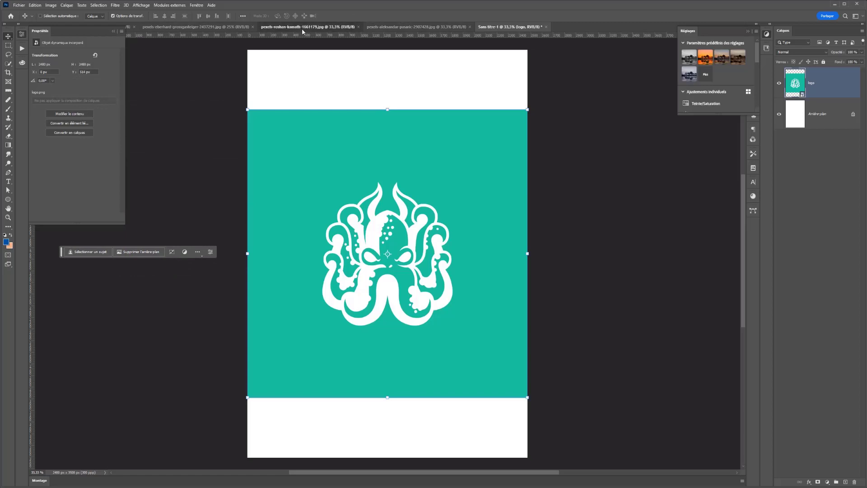
Step: Add a hidden Color Balance adjustment layer and a new empty layer above the parrot's Arrière-plan
left_click(828, 482)
left_click(809, 427)
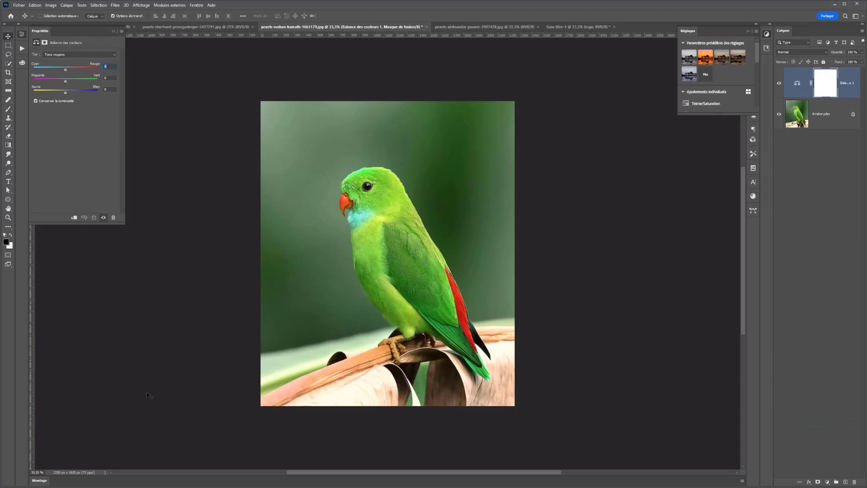
left_click(779, 82)
left_click(798, 115)
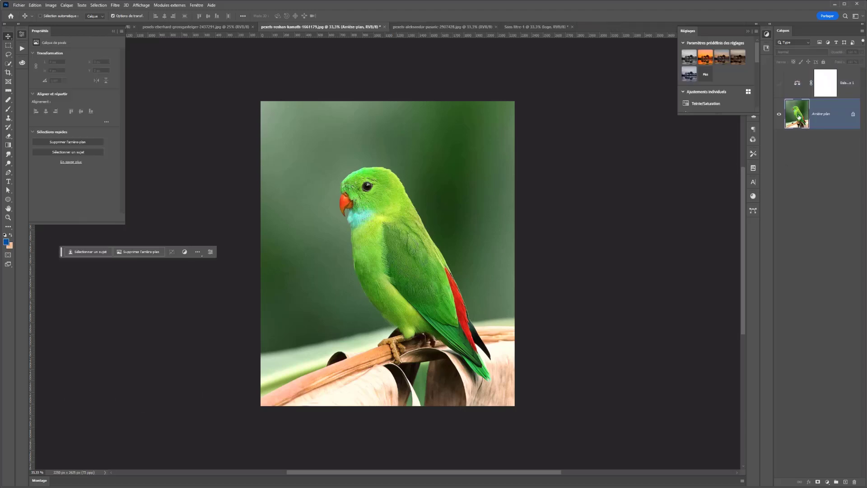
left_click(847, 483)
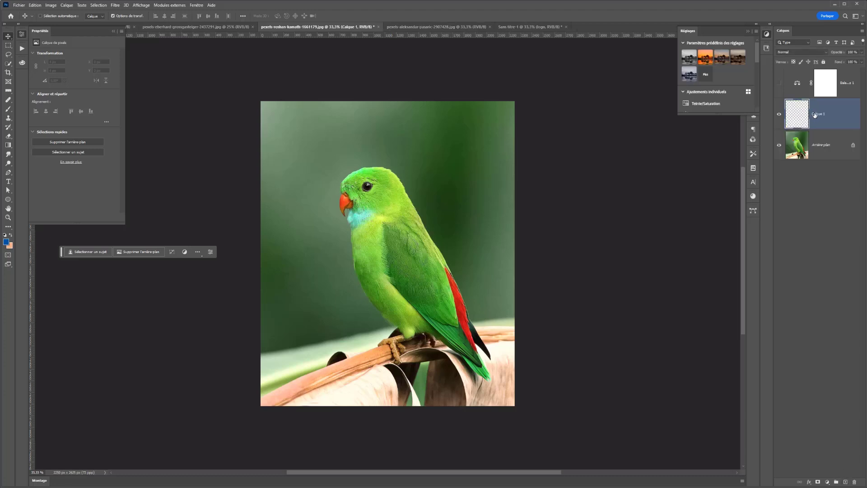
Step: Draw a rectangular selection around the parrot's head and try transforming it
left_click(8, 45)
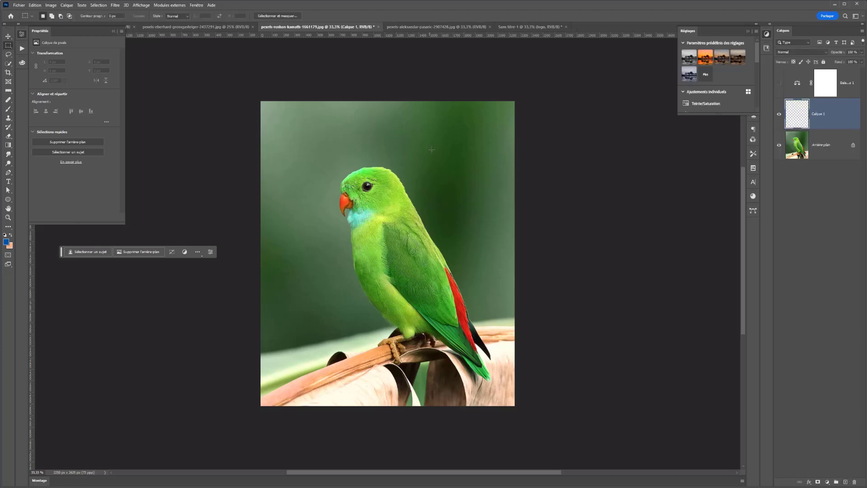
left_click_drag(442, 147, 328, 257)
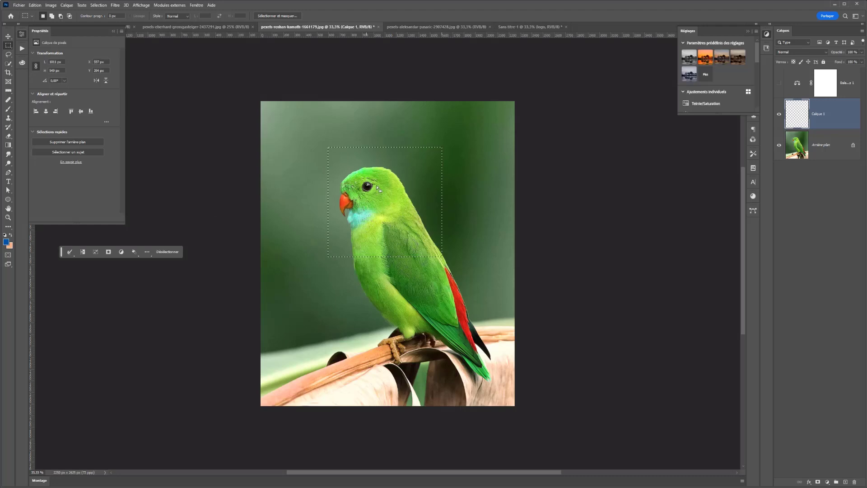
left_click(75, 256)
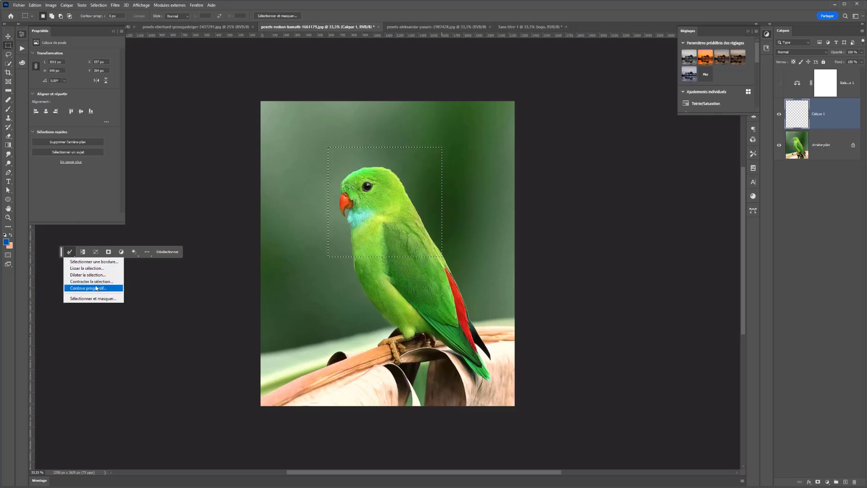
left_click(84, 254)
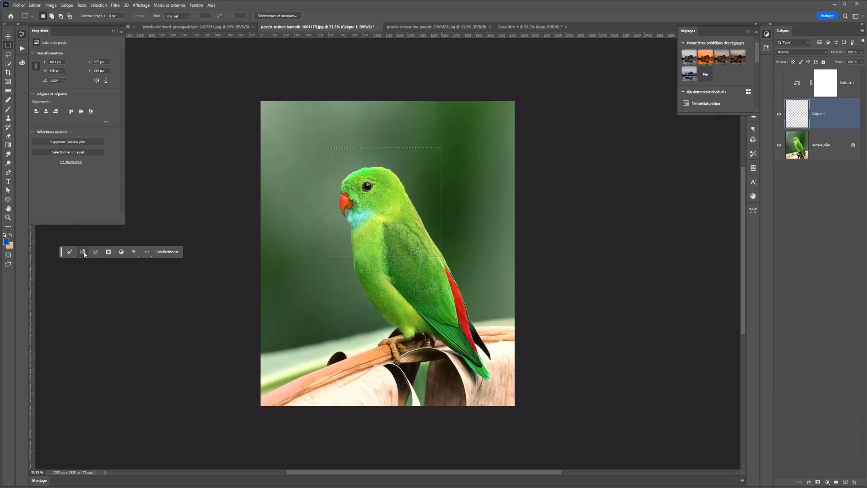
left_click(83, 252)
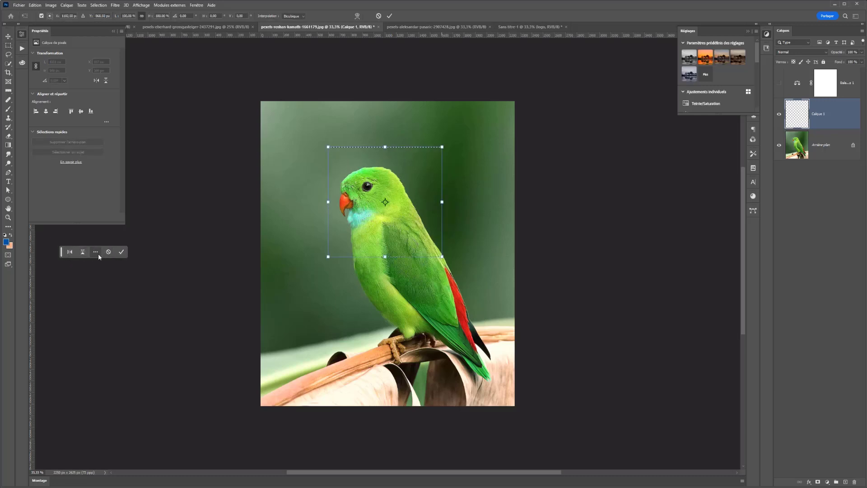
left_click(121, 252)
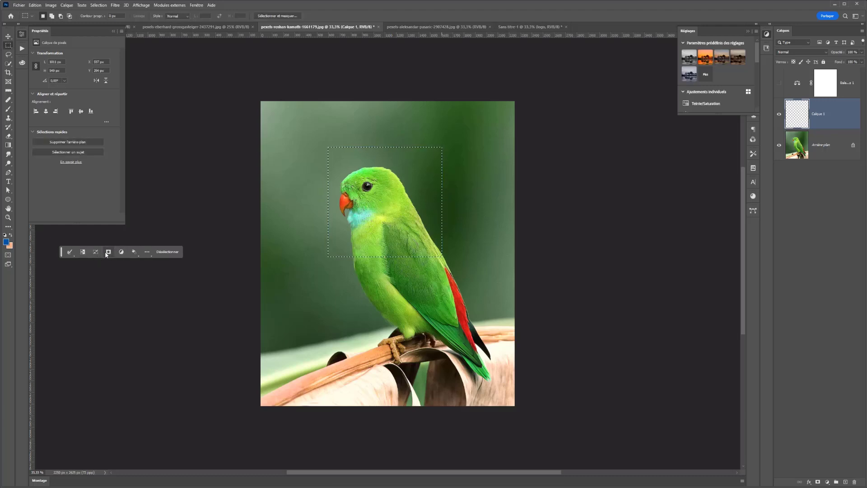
Step: Open the selection's fill choices, then switch to the Brush tool
left_click(135, 252)
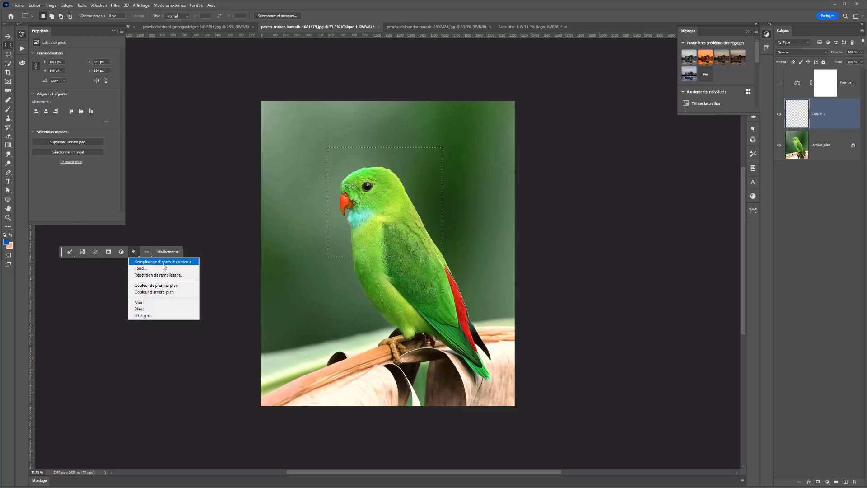
left_click(147, 254)
left_click(147, 255)
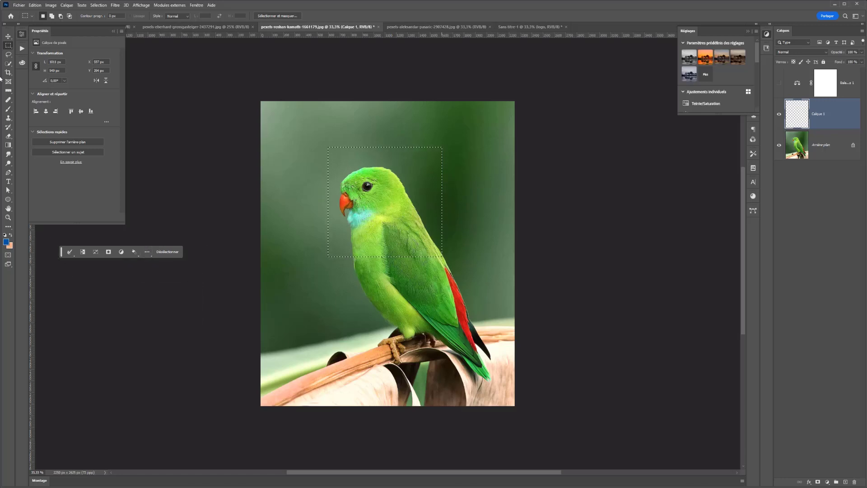
left_click(7, 109)
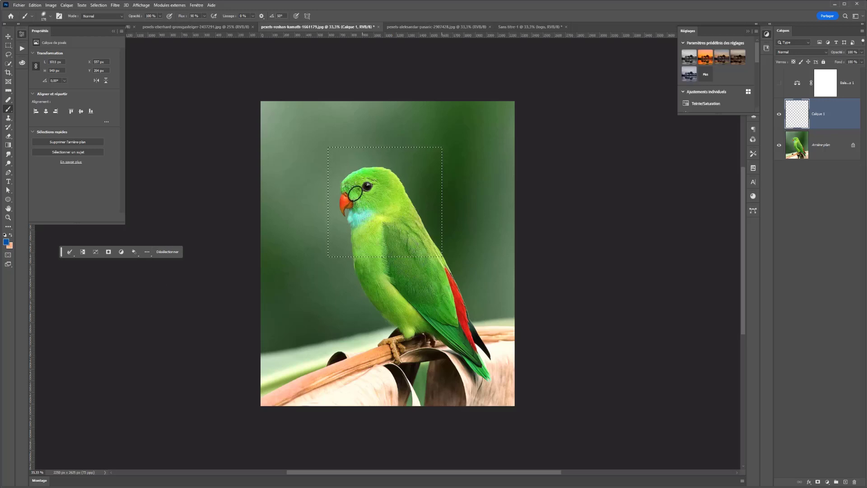
Step: Deselect, paint a blue zigzag stroke across the parrot, and attempt a brush opacity change
key("ctrl+d")
left_click_drag(314, 193, 399, 253)
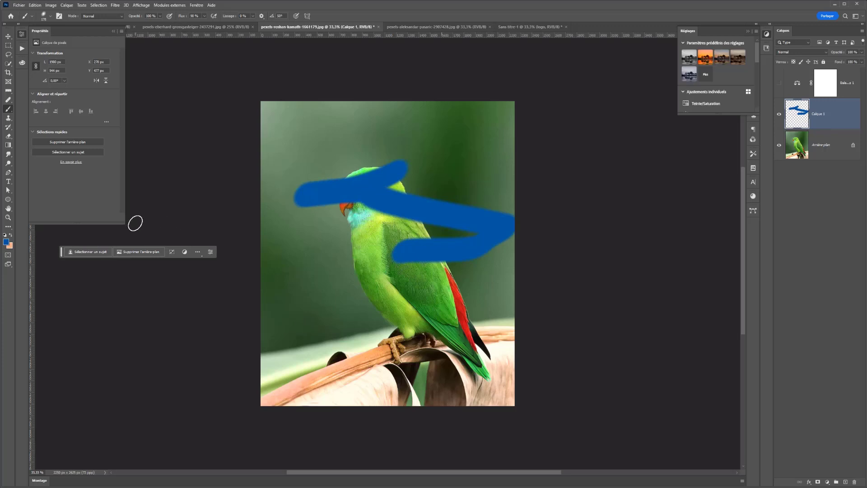
key("5")
key("Return")
left_click(416, 184)
Step: Switch to the Rectangular Marquee and hide the contextual task bar
left_click(8, 46)
left_click(198, 252)
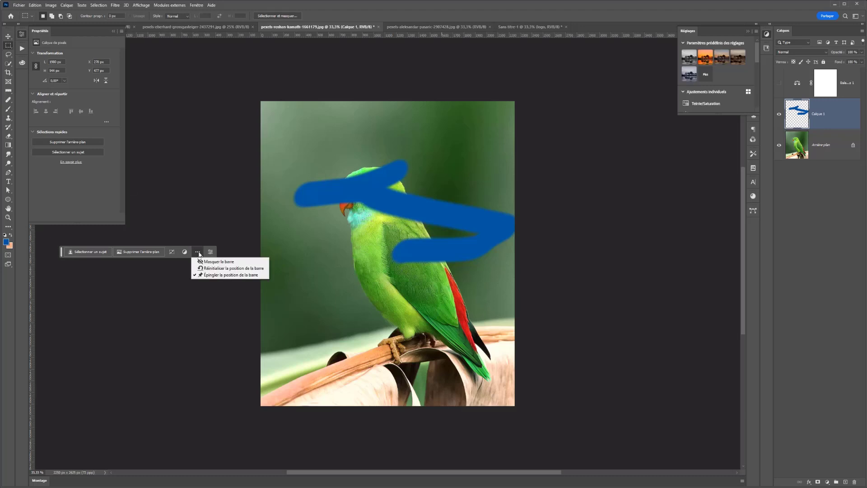
left_click(212, 262)
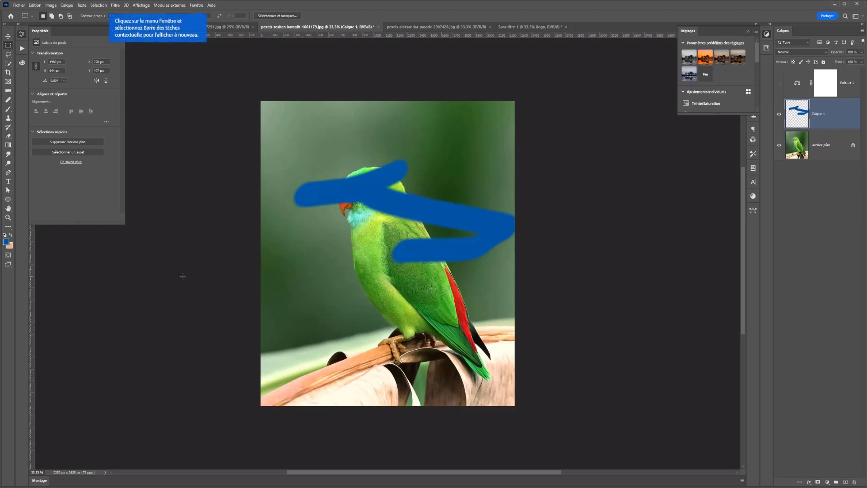
left_click(198, 5)
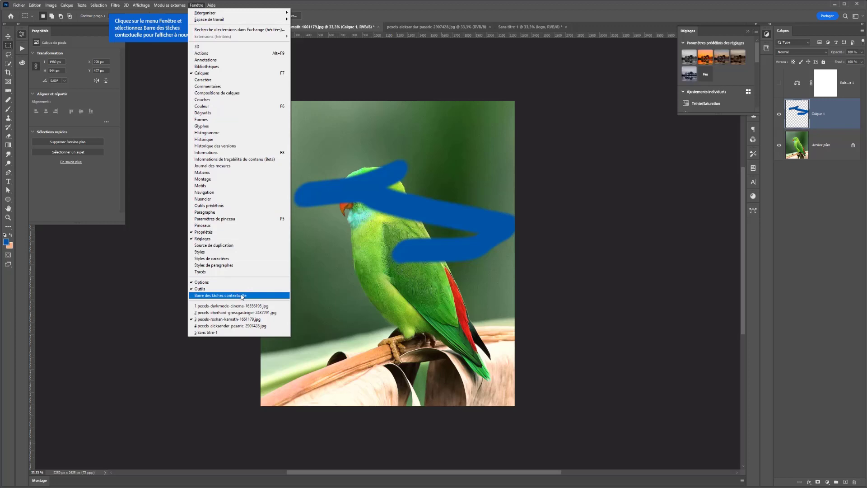
left_click(181, 90)
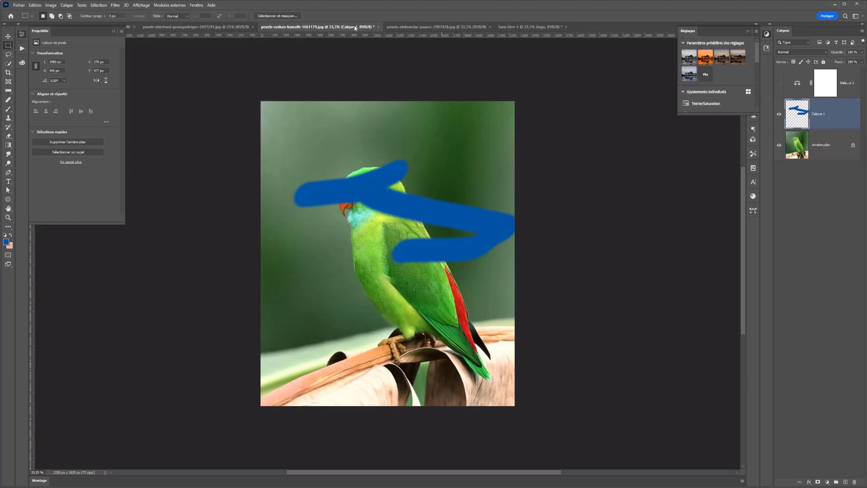
Step: Delete Calque 1 with its blue strokes and collapse the Color Balance properties
key("Delete")
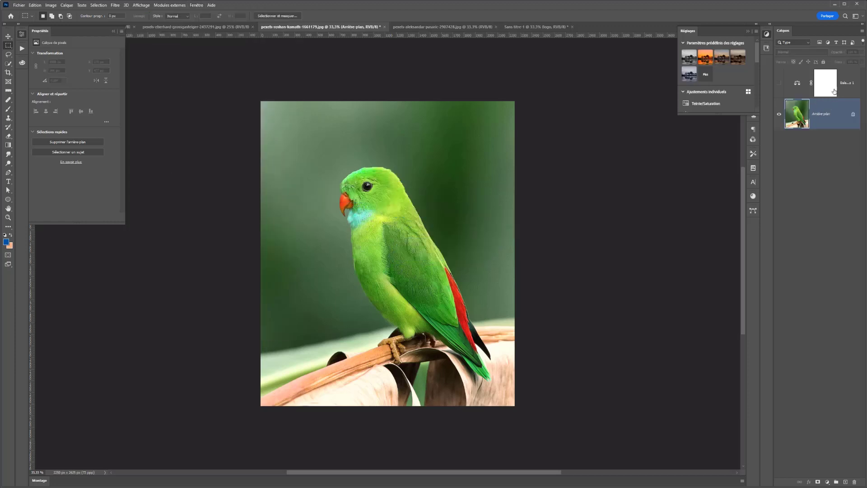
left_click(834, 85)
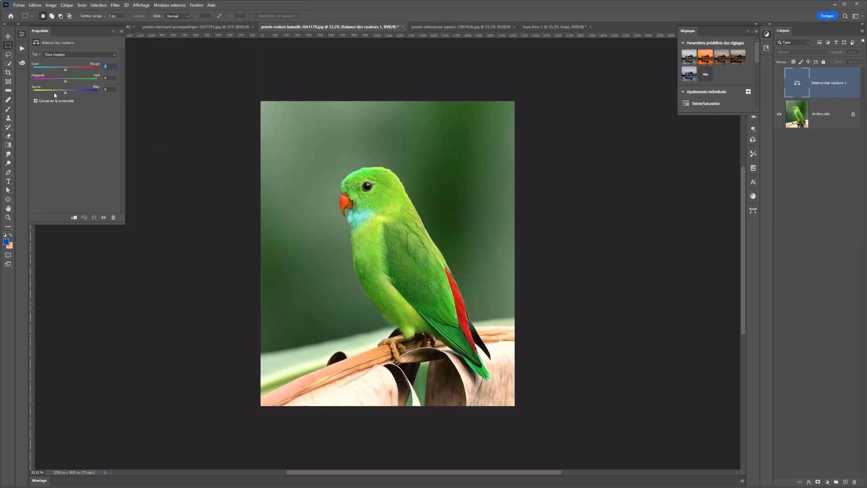
left_click(43, 39)
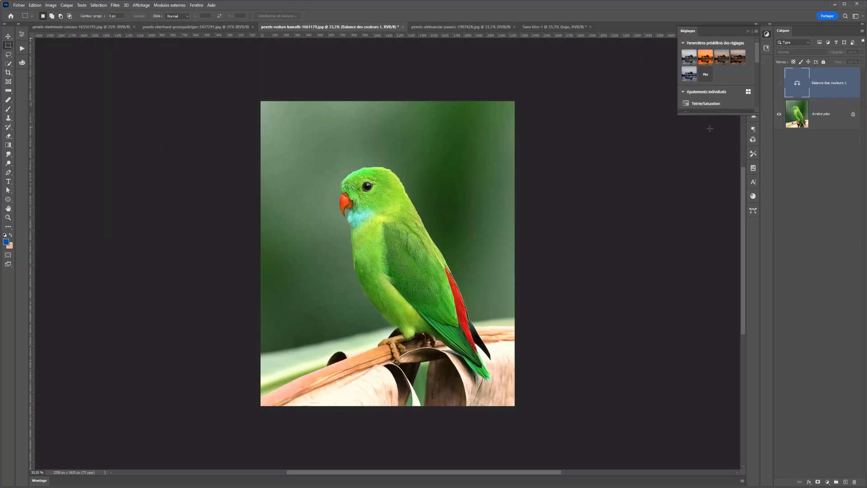
Step: Enlarge the Réglages panel to list every adjustment, apply the first preset, then undo it
mouse_move(722, 113)
left_mouse_down()
mouse_move(723, 334)
mouse_move(723, 298)
left_mouse_up()
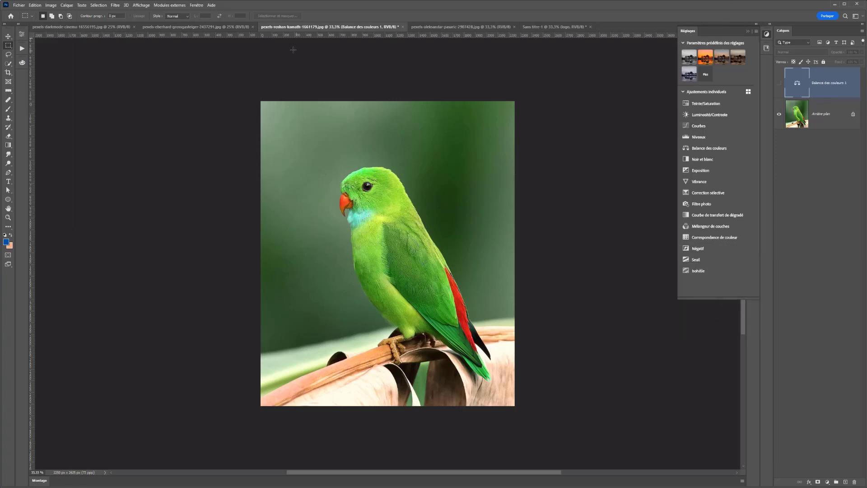
left_click(197, 6)
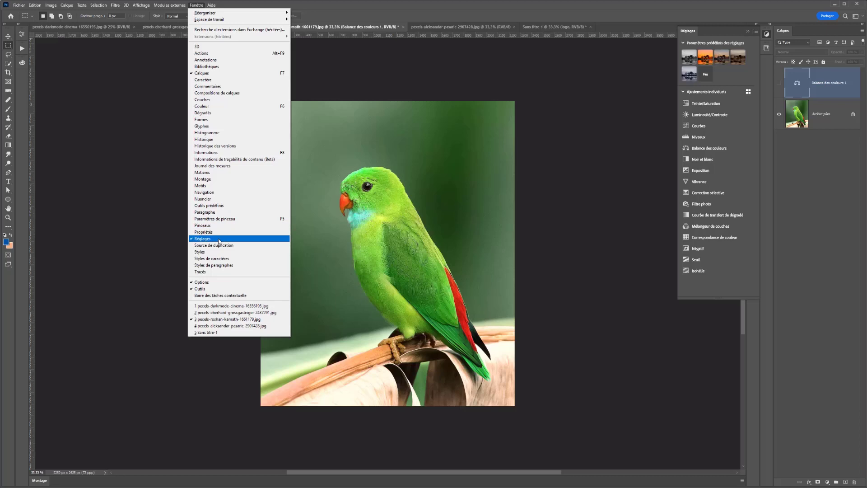
left_click(736, 78)
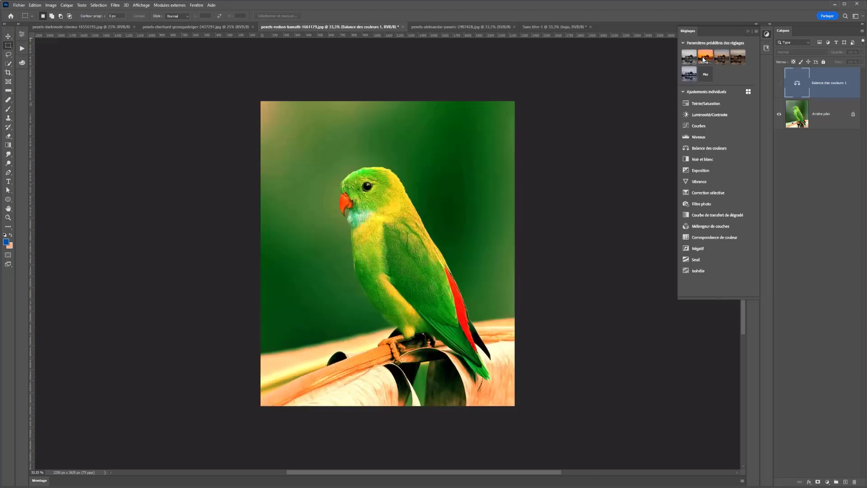
left_click(703, 59)
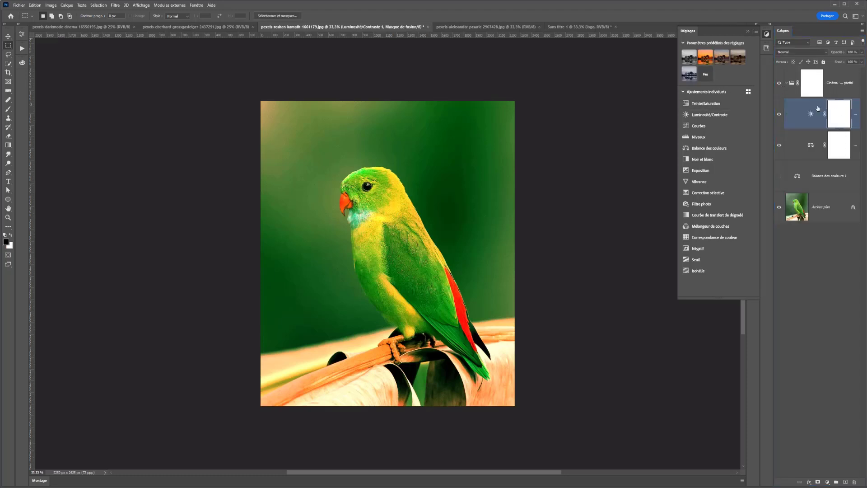
key("ctrl+z")
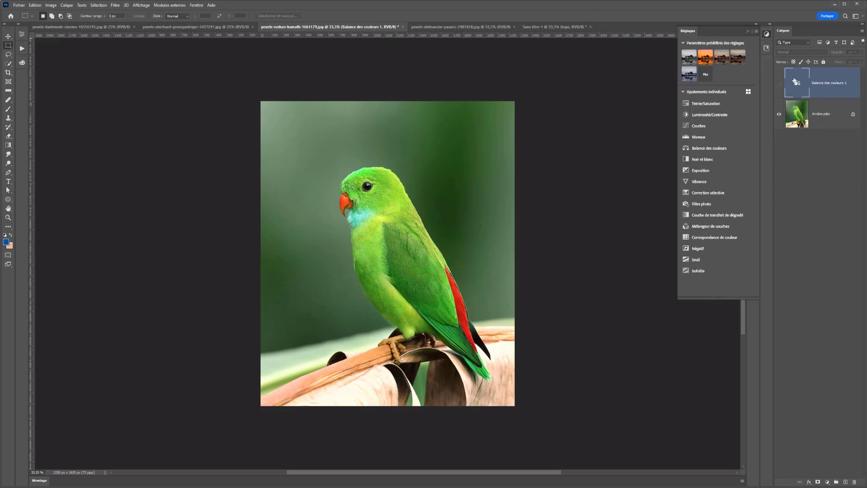
Step: Expand the Paysage, Réparation de photos, Creative, Noir et blanc and Cinéma preset categories
left_click(706, 74)
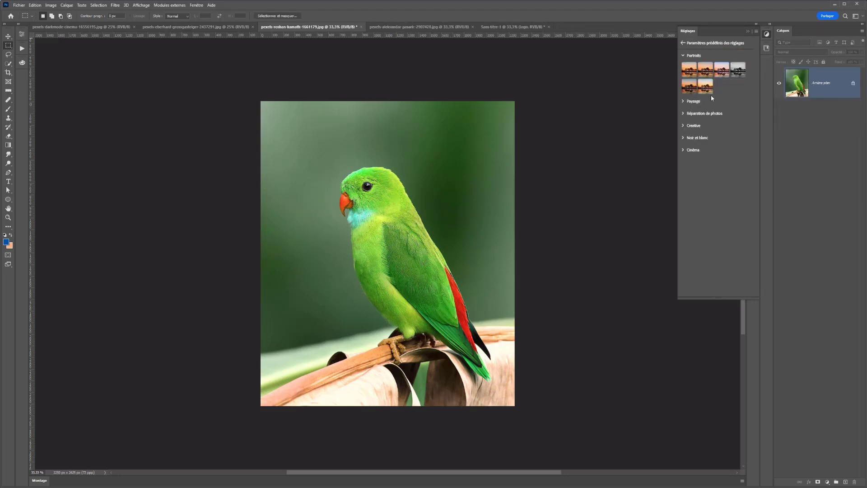
left_click(701, 102)
left_click(686, 146)
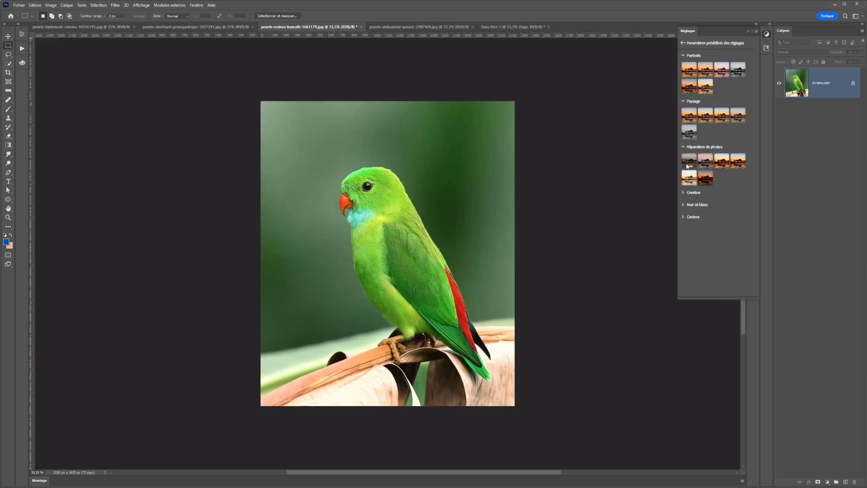
left_click(685, 193)
left_click(682, 238)
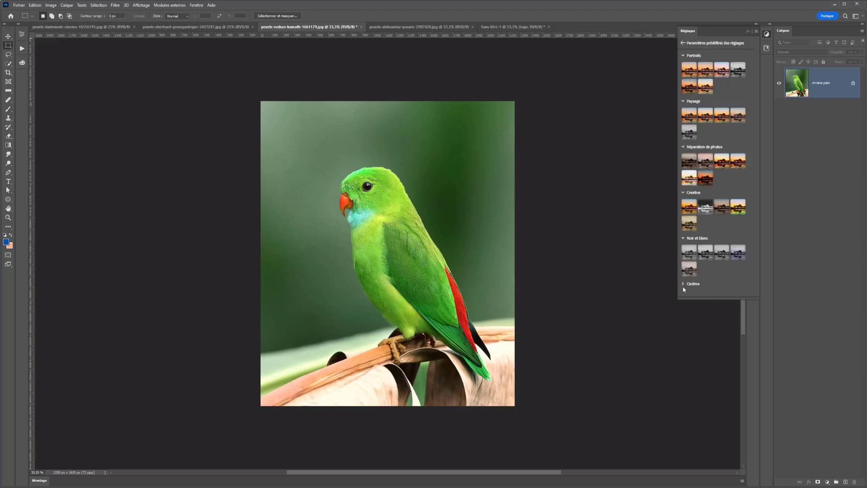
left_click(683, 283)
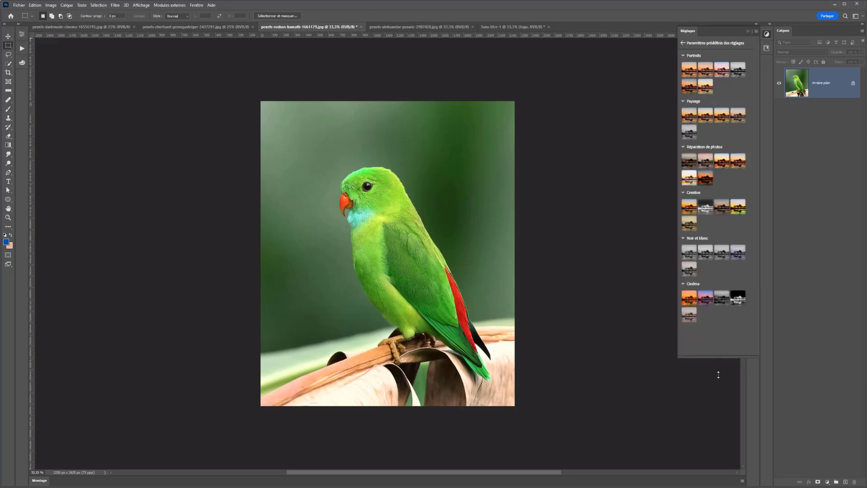
Step: Preview the first Cinéma preset and a darkening Creative preset on the parrot, then undo them
left_click(689, 296)
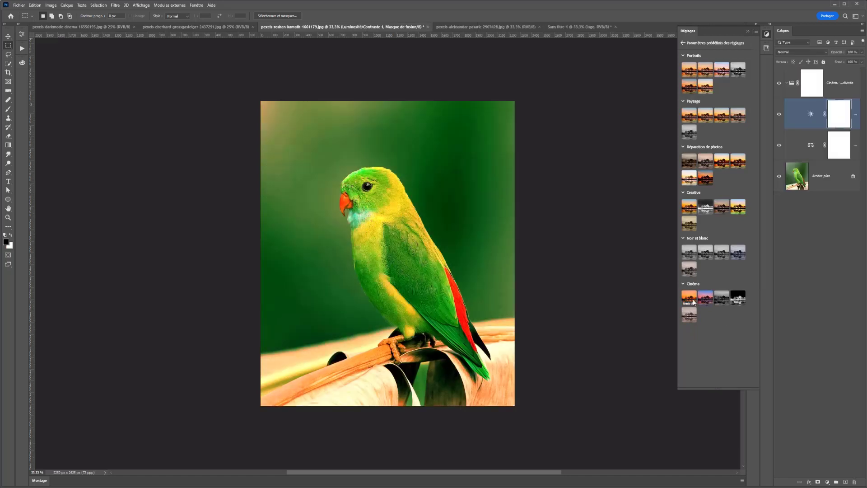
left_click(723, 207)
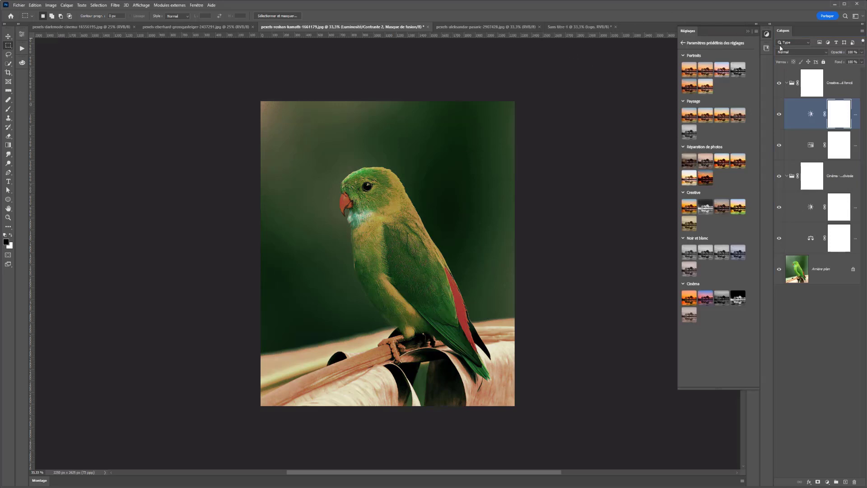
left_click(839, 81)
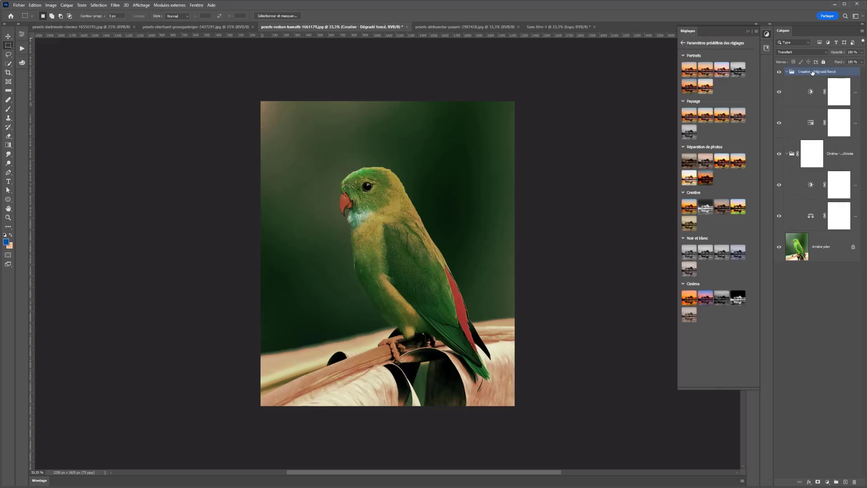
key("ctrl+z")
key("ctrl+z")
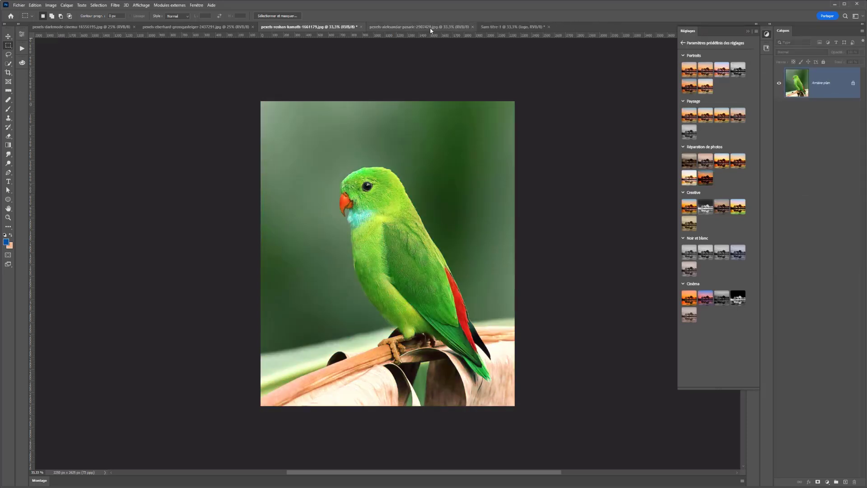
Step: Switch to the mountain landscape and inspect its Photo Filter and Black & White adjustments
left_click(417, 27)
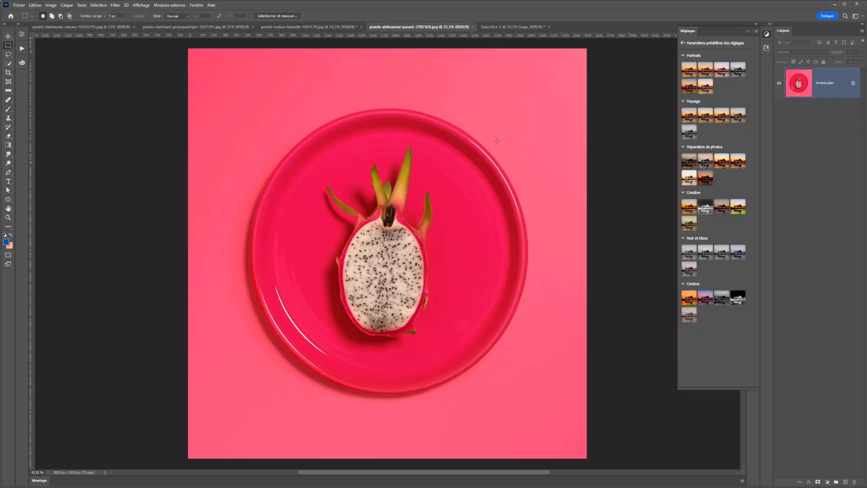
left_click(159, 28)
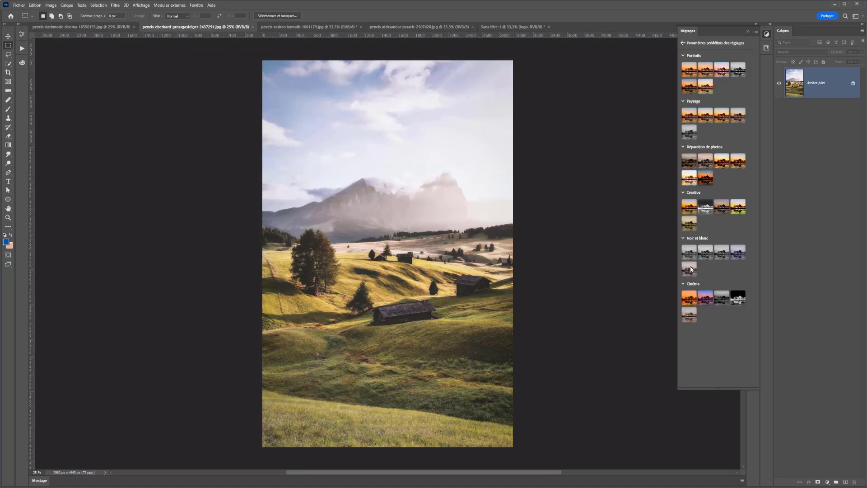
left_click(690, 270)
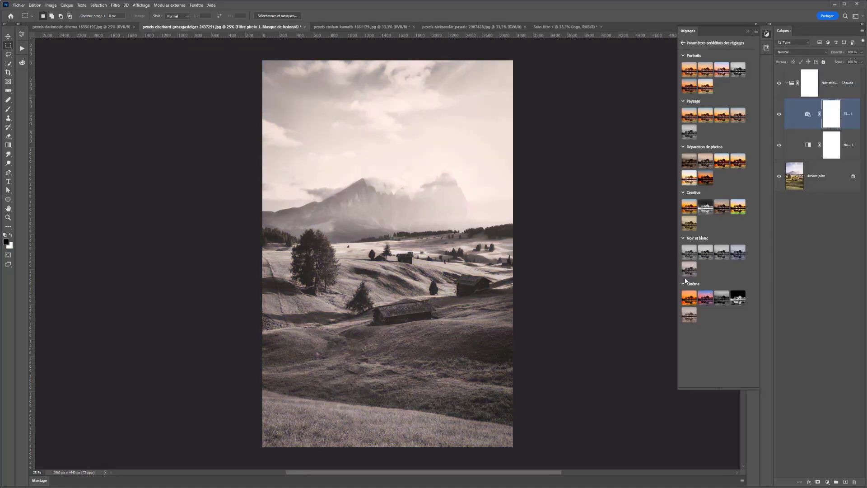
left_click(22, 34)
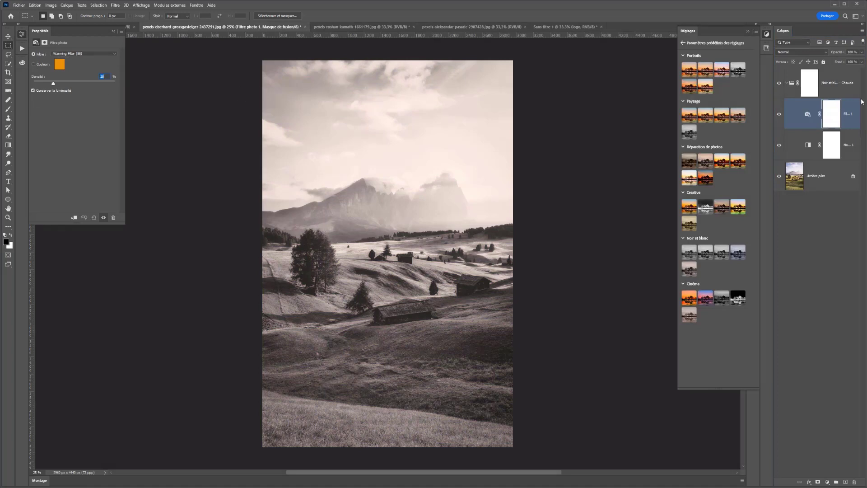
left_click(849, 146)
left_click(841, 110)
left_click(850, 141)
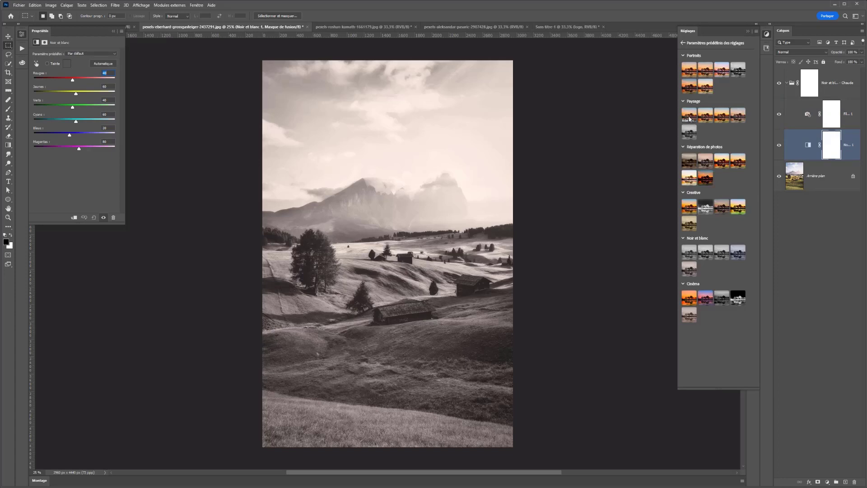
Step: Close the adjustment properties and delete the sepia adjustment group
left_click(757, 32)
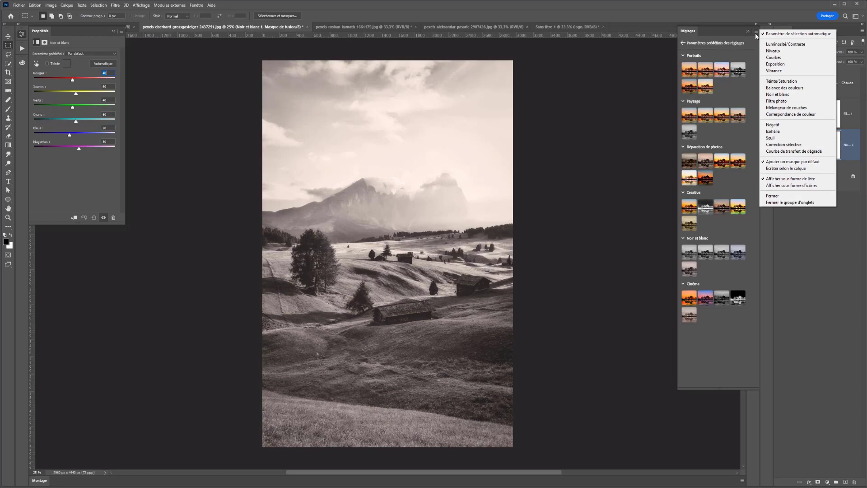
left_click(757, 34)
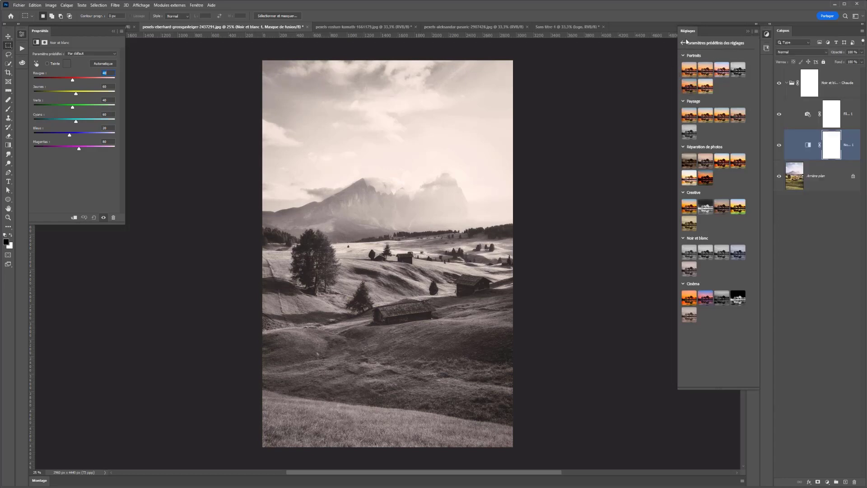
left_click(22, 34)
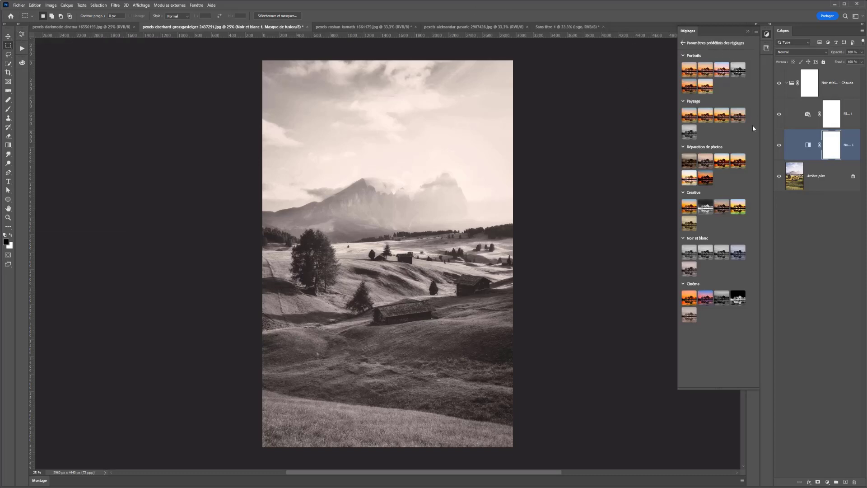
left_click(791, 87)
key("Delete")
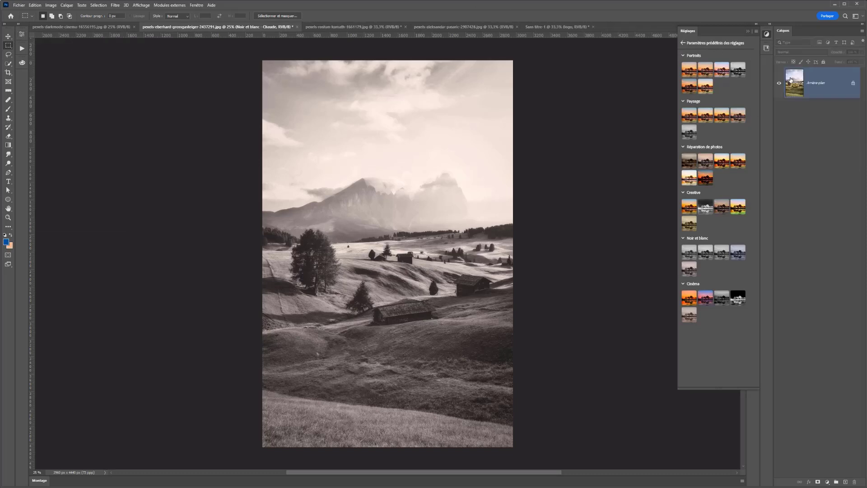
Step: Select the Remove tool on a new empty layer with Sample All Layers and a smaller brush
left_click(9, 101)
right_click(9, 103)
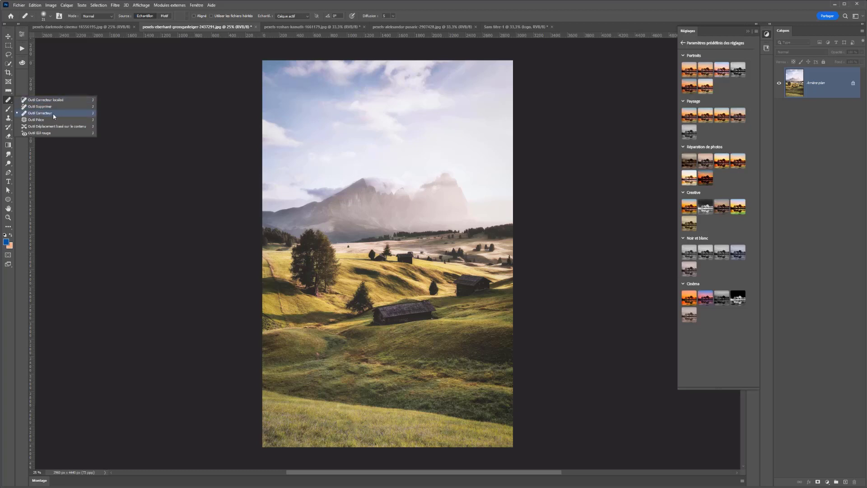
left_click(24, 107)
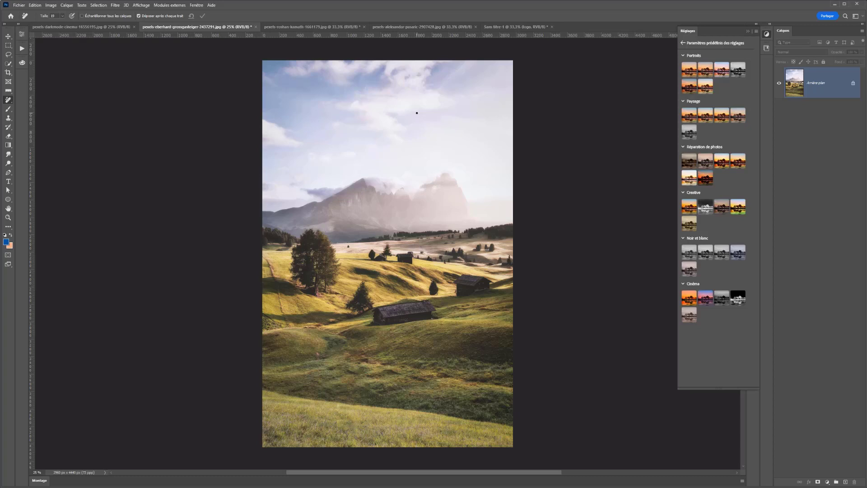
left_click(846, 482)
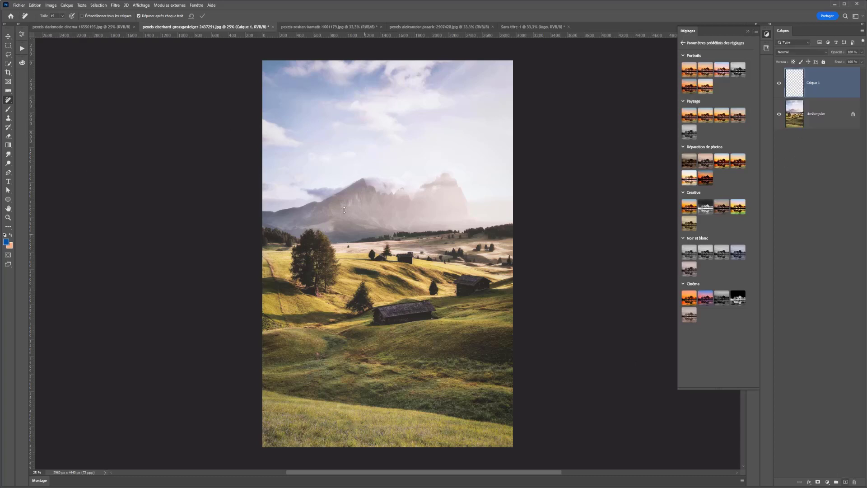
left_click(90, 17)
mouse_move(325, 159)
left_mouse_down()
mouse_move(332, 111)
mouse_move(317, 222)
mouse_move(342, 203)
left_mouse_up()
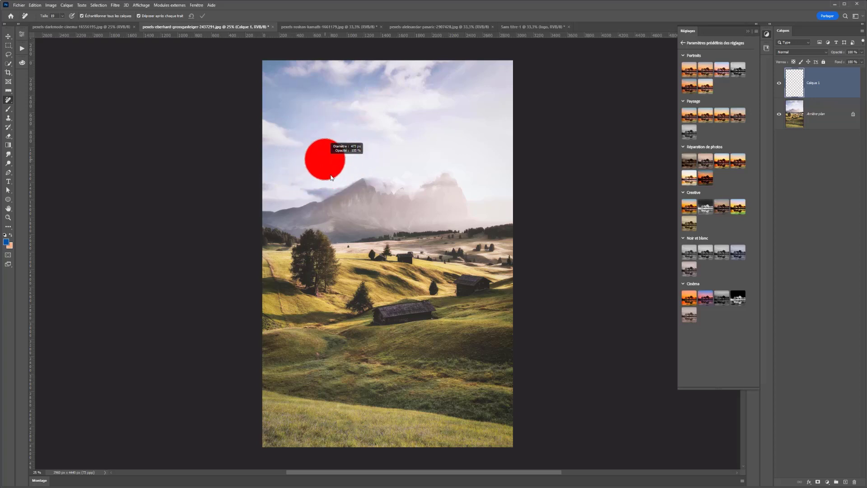
scroll(377, 324, "up", 2)
left_click_drag(464, 286, 455, 290)
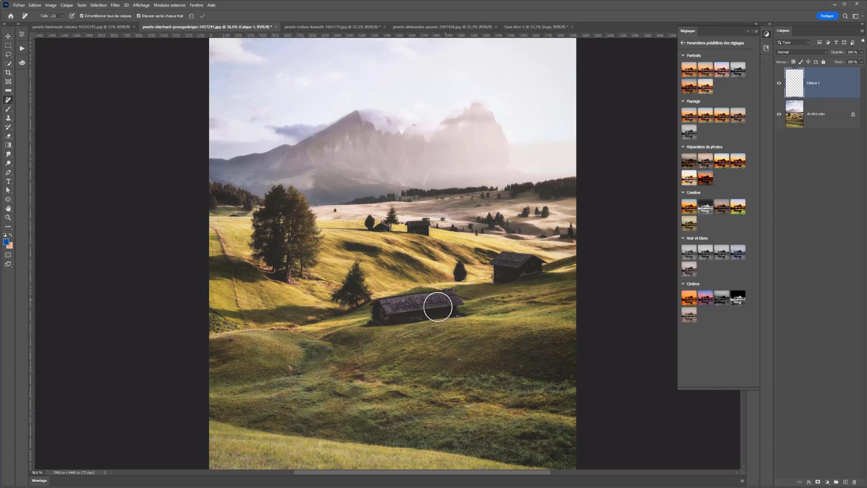
Step: Erase the small tree, right-edge trees and dark figure, restoring the lower cabin after removing it
mouse_move(364, 276)
left_mouse_down()
mouse_move(357, 293)
mouse_move(338, 300)
left_mouse_up()
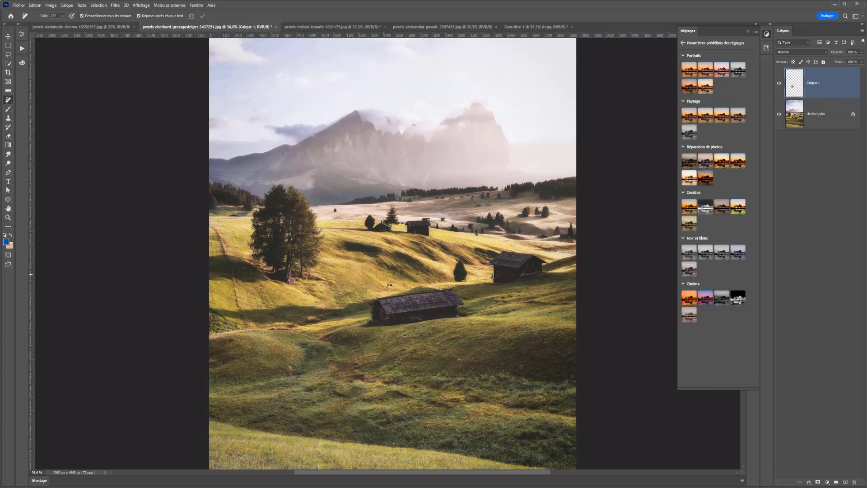
mouse_move(364, 314)
left_mouse_down()
mouse_move(423, 308)
mouse_move(387, 315)
left_mouse_up()
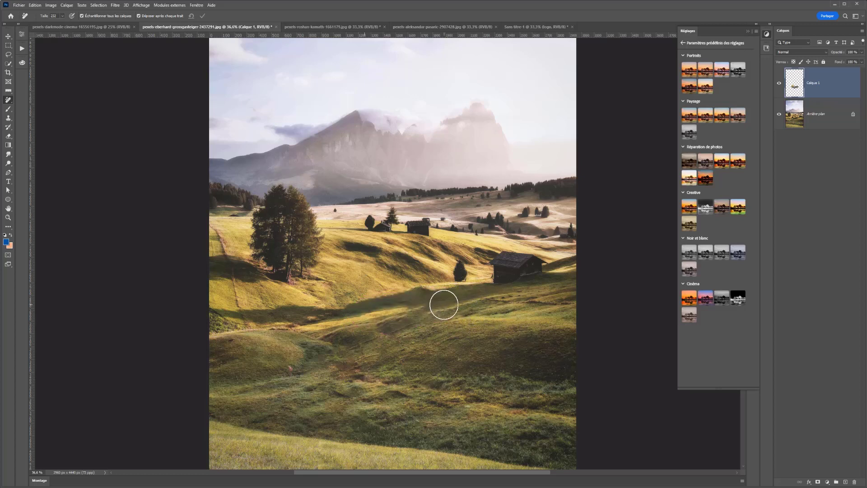
key("ctrl+z")
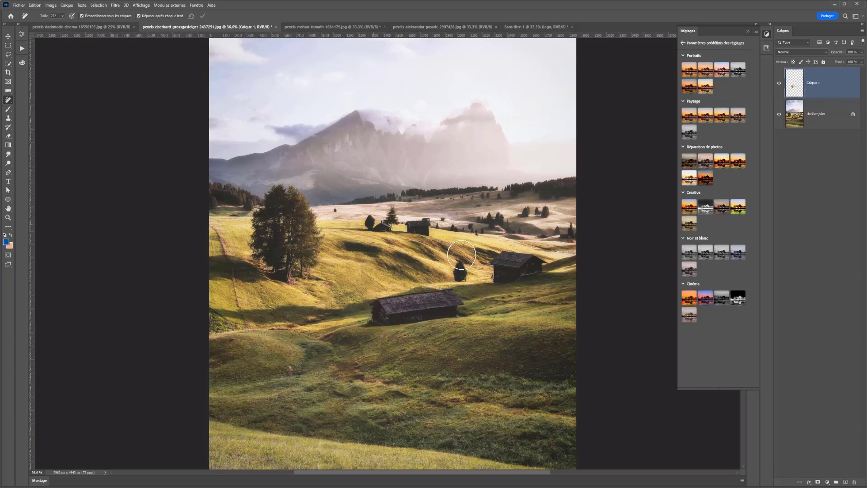
mouse_move(549, 234)
left_mouse_down()
mouse_move(575, 229)
mouse_move(529, 214)
left_mouse_up()
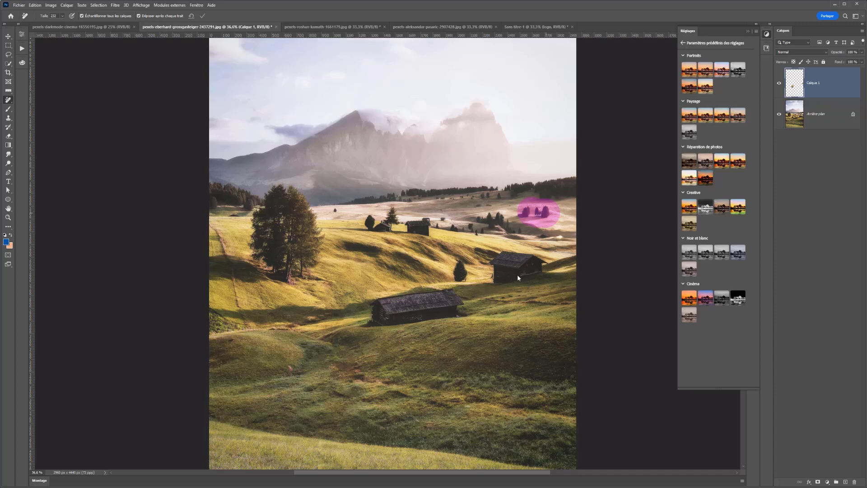
left_click(335, 209)
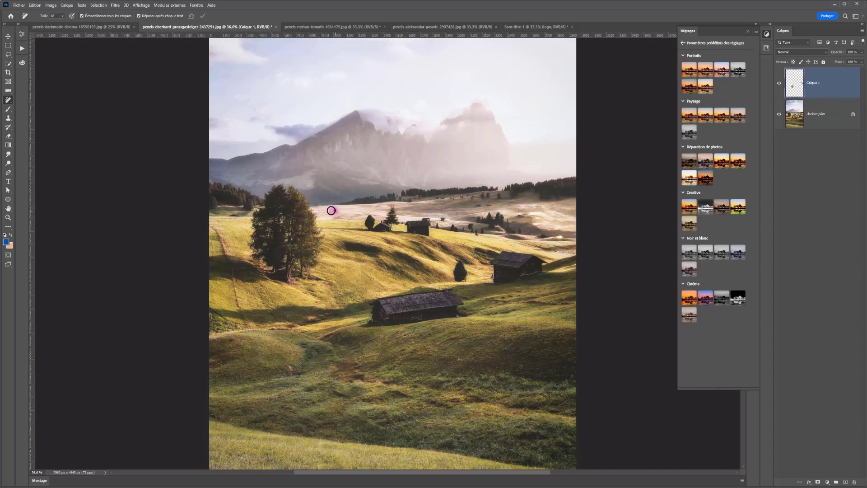
Step: Erase the dragon fruit from the pink plate with the Remove tool
left_click(335, 28)
left_click(419, 29)
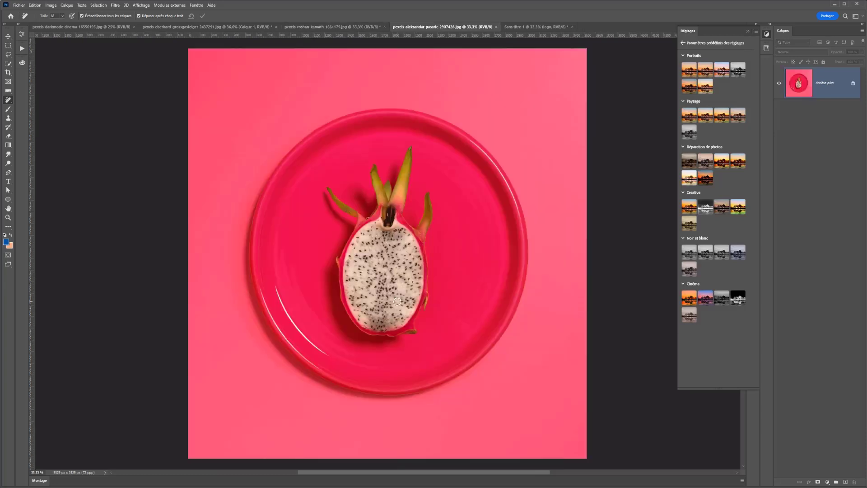
mouse_move(416, 171)
left_mouse_down()
mouse_move(369, 216)
mouse_move(390, 274)
left_mouse_up()
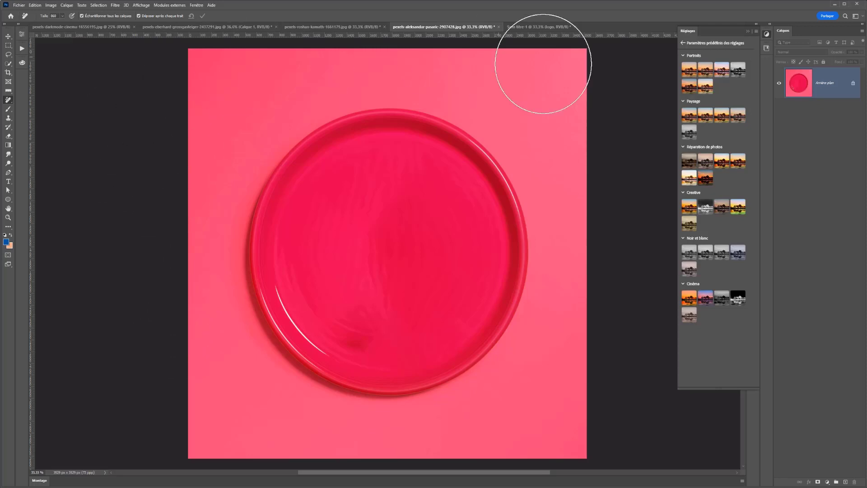
left_click(553, 27)
Step: Delete the octopus logo and fill the page with a blue-to-white gradient, lowering its midpoint
key("Delete")
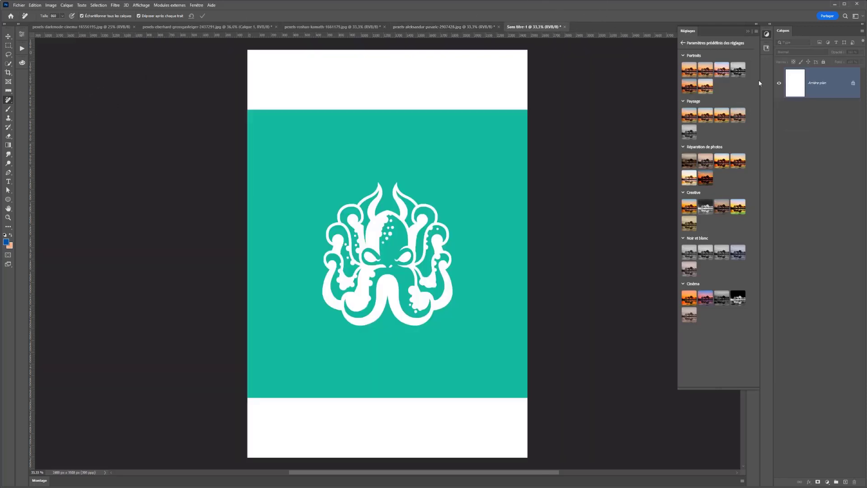
left_click(9, 145)
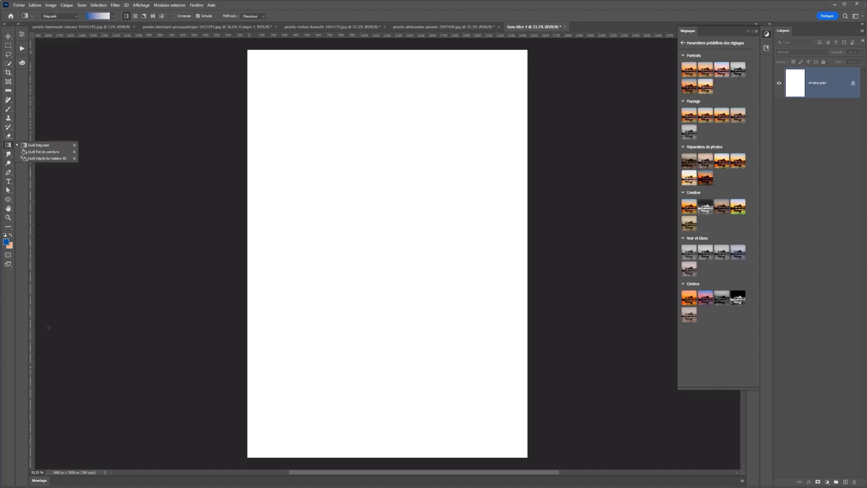
left_click(28, 145)
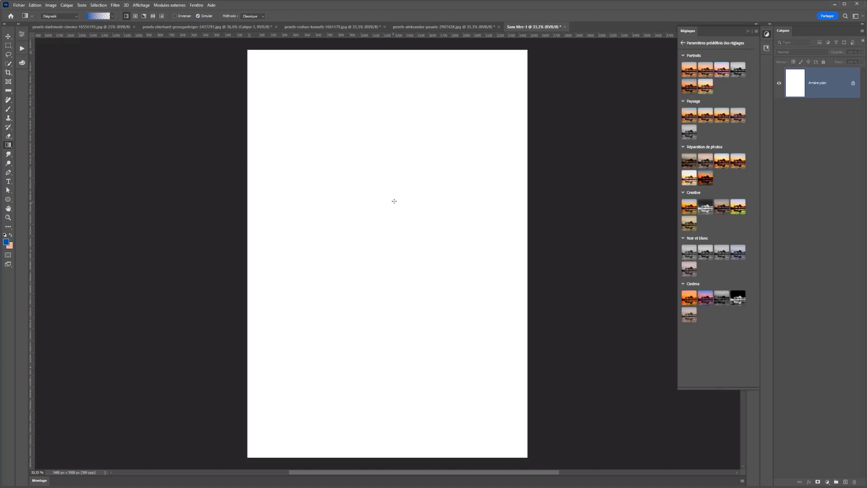
left_click_drag(451, 147, 315, 396)
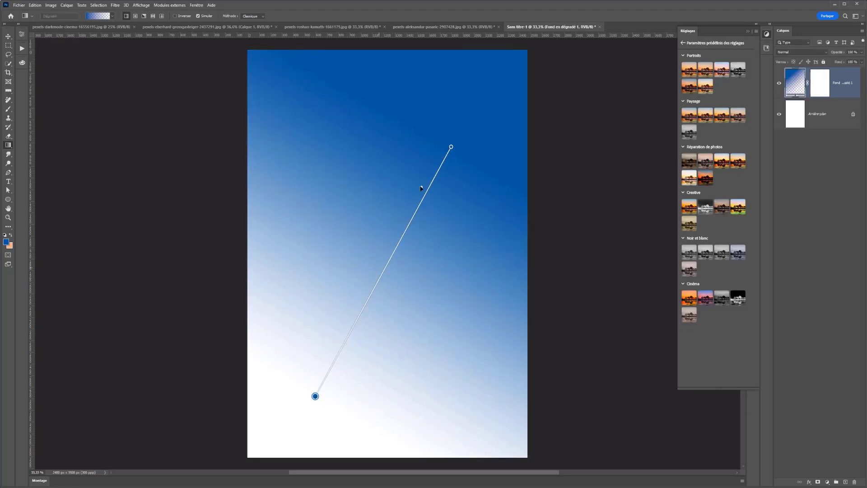
mouse_move(411, 208)
left_mouse_down()
mouse_move(329, 364)
mouse_move(374, 278)
left_mouse_up()
Step: Change the gradient's start stop colour to green 00aa64
key("i")
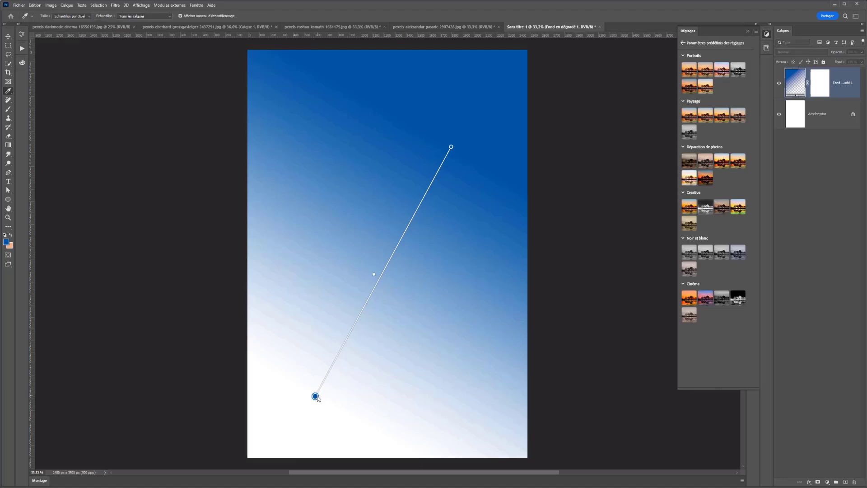
double_click(315, 396)
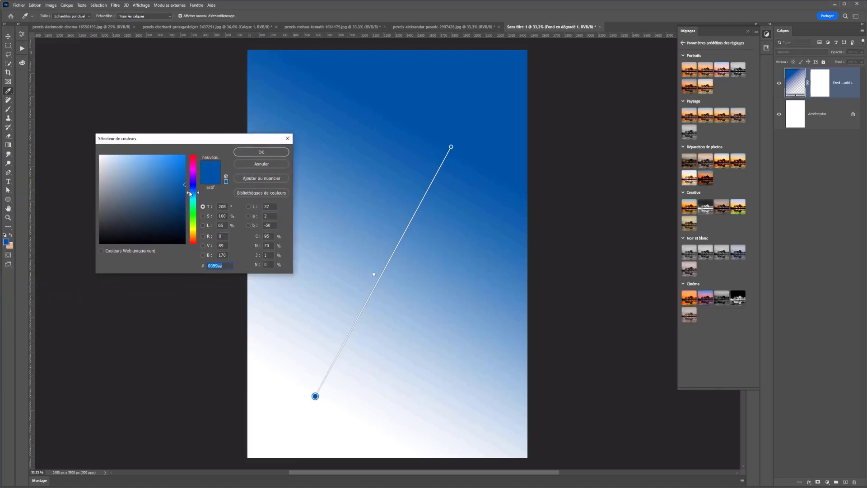
type("00aa64")
left_click(268, 155)
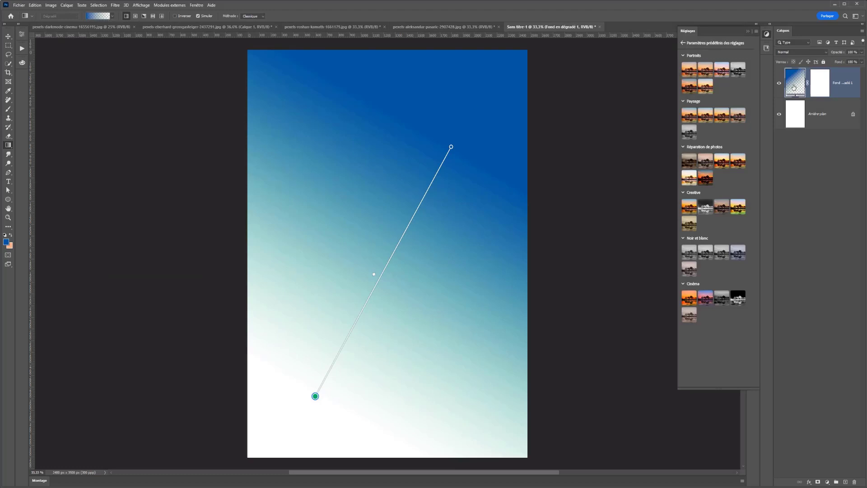
Step: Apply a pink-purple preset from the Purples folder to the gradient fill layer
double_click(795, 88)
left_click_drag(35, 123, 184, 117)
left_click(130, 130)
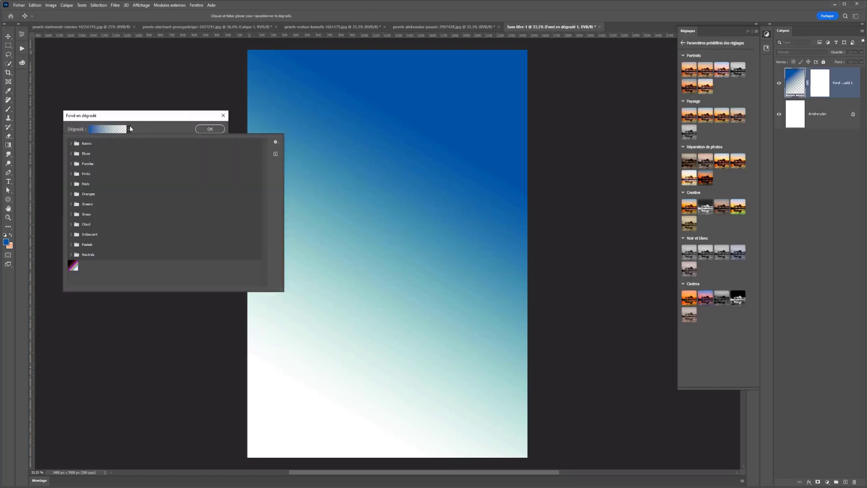
scroll(73, 156, "down", 1)
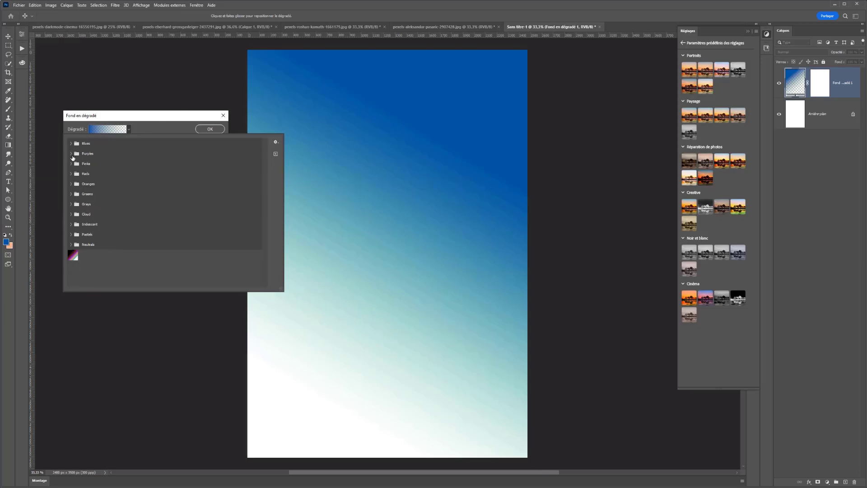
left_click(71, 155)
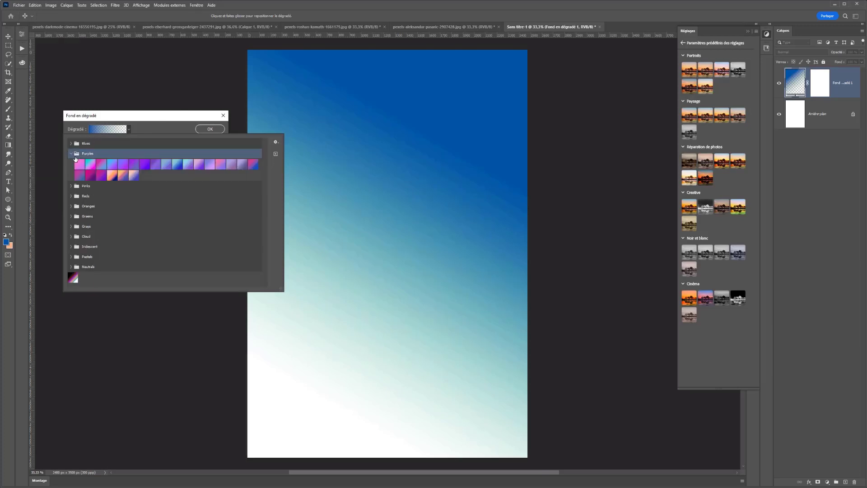
left_click(100, 167)
left_click(210, 131)
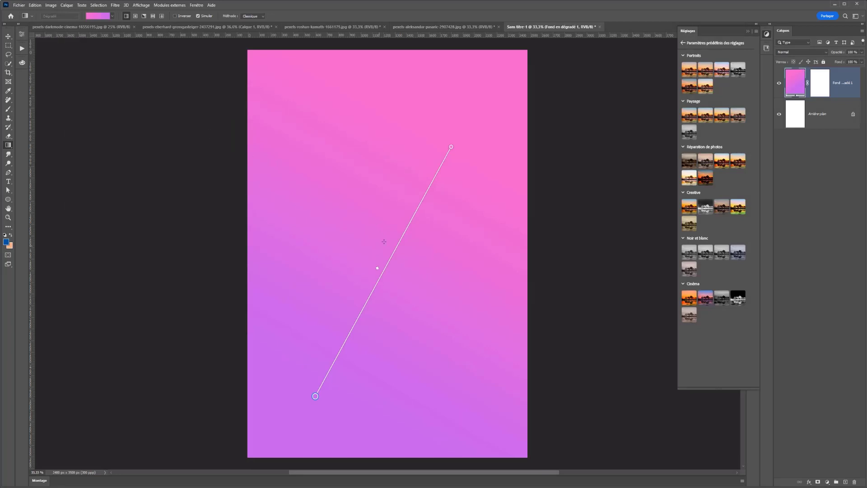
Step: Push the gradient midpoint higher and set the top stop to deep magenta 6f0651
left_click_drag(381, 272, 418, 194)
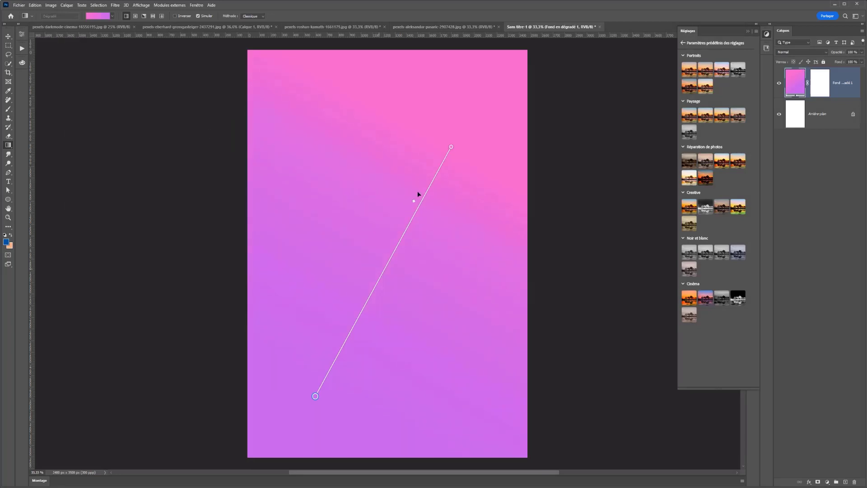
double_click(451, 147)
type("6f0651")
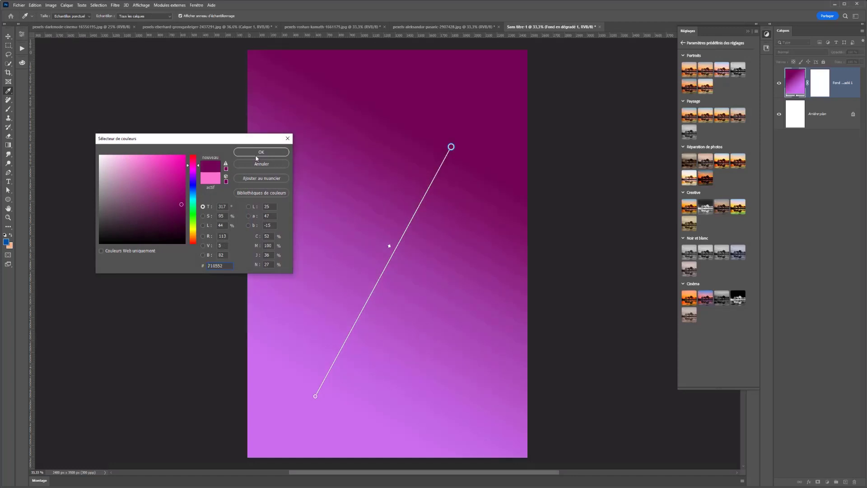
key("Return")
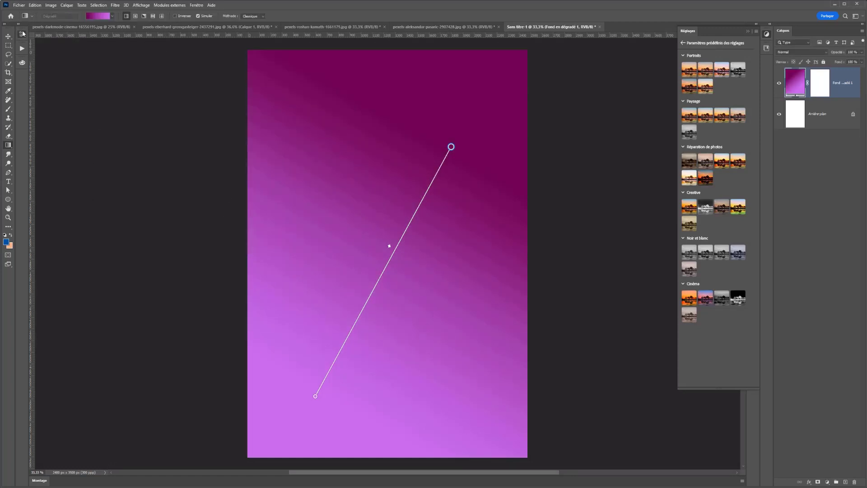
left_click(22, 34)
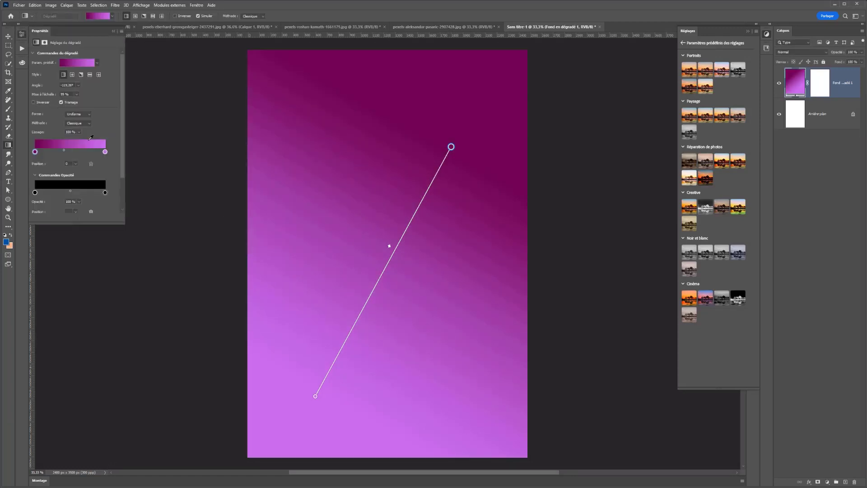
Step: Expand the gradient properties, review shape and interpolation options, and add a blue stop
left_click_drag(101, 225, 97, 306)
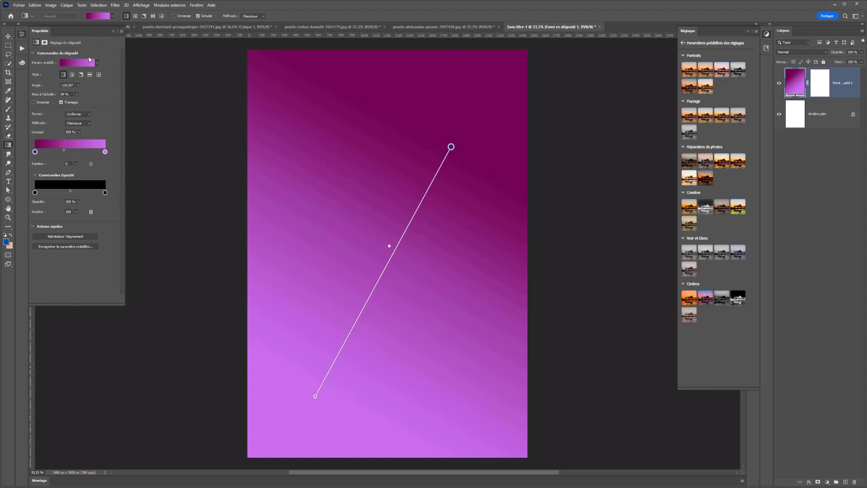
left_click(76, 114)
left_click(75, 123)
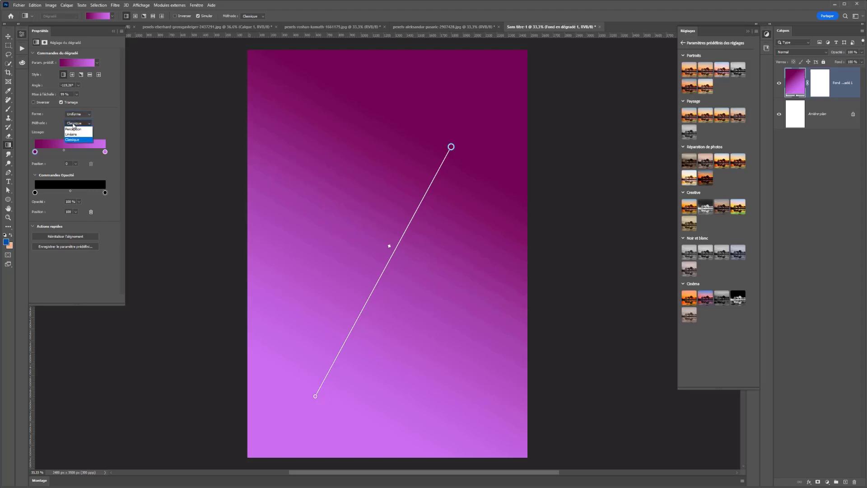
left_click(78, 152)
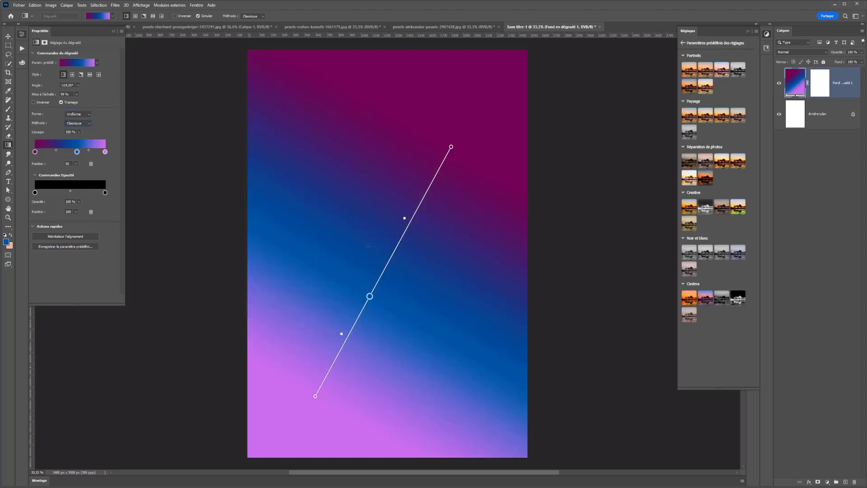
Step: Add a test stop higher up, recolour it green, then drag it off to delete it
left_click(404, 236)
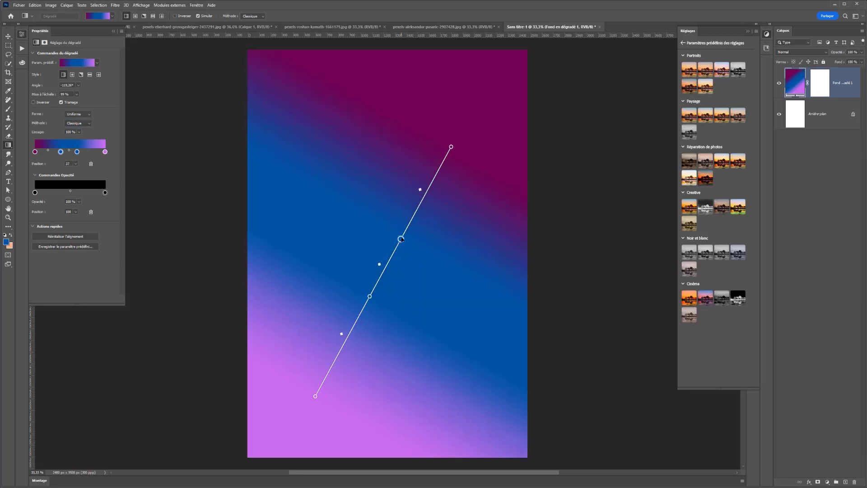
left_click_drag(401, 239, 417, 209)
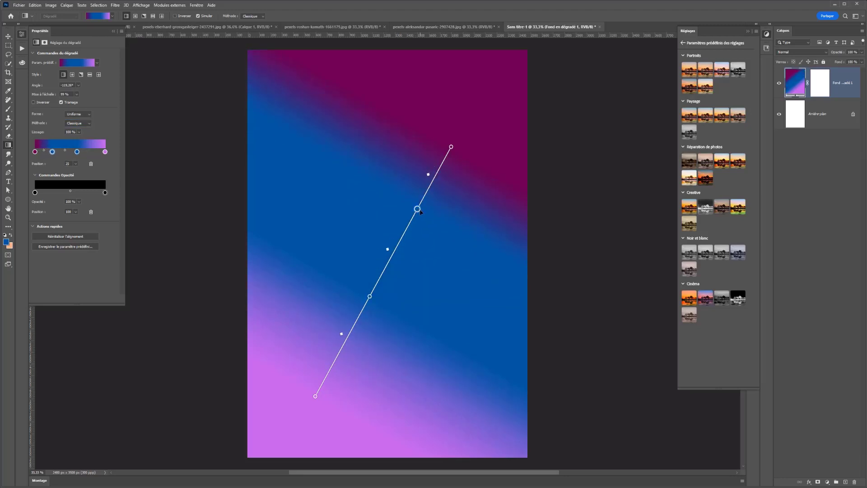
double_click(416, 210)
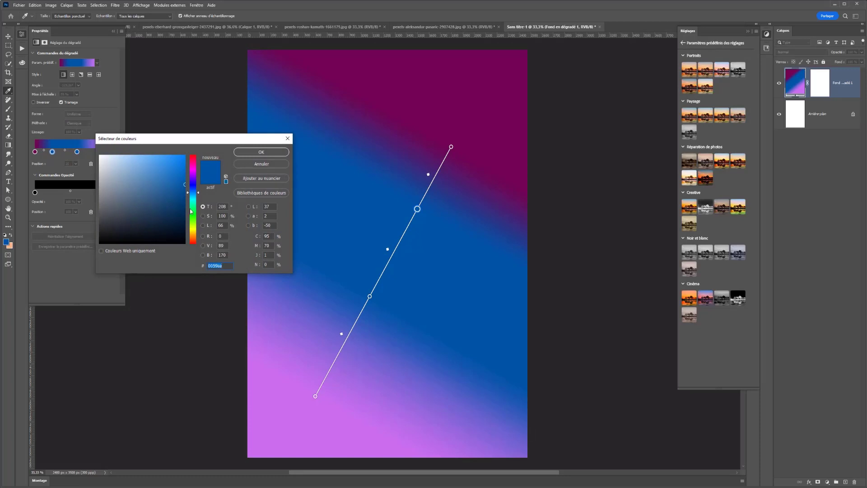
left_click_drag(193, 211, 193, 221)
left_click(255, 152)
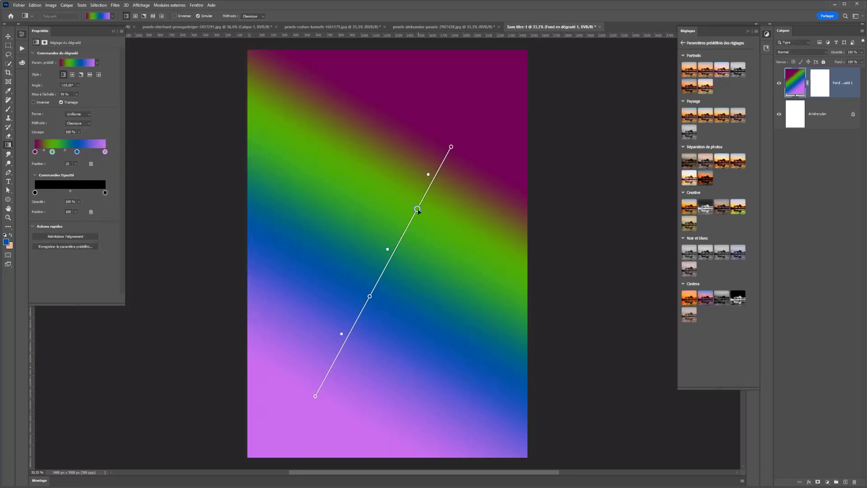
left_click_drag(418, 209, 480, 240)
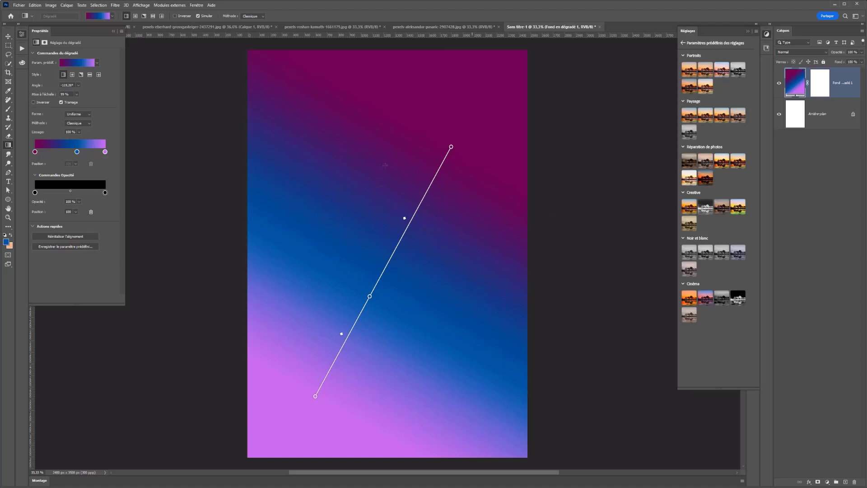
Step: Try Share for review on the untitled document, then cancel the Creative Cloud save
left_click(20, 34)
left_click(19, 5)
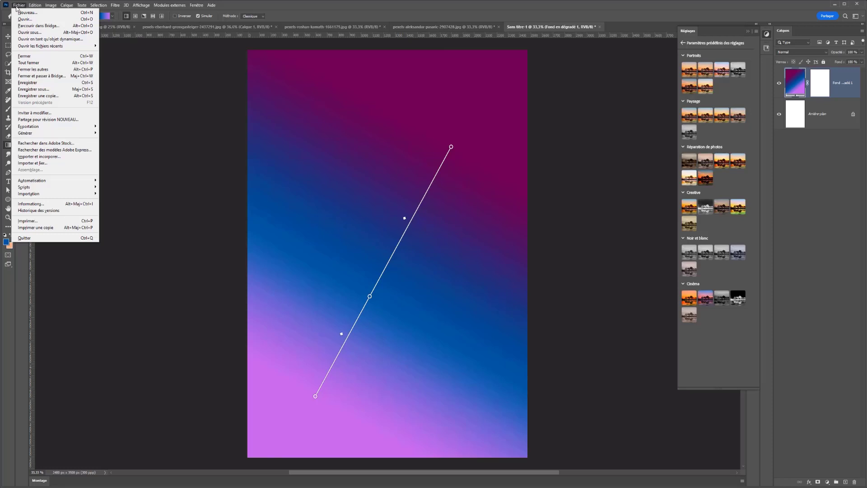
left_click(33, 120)
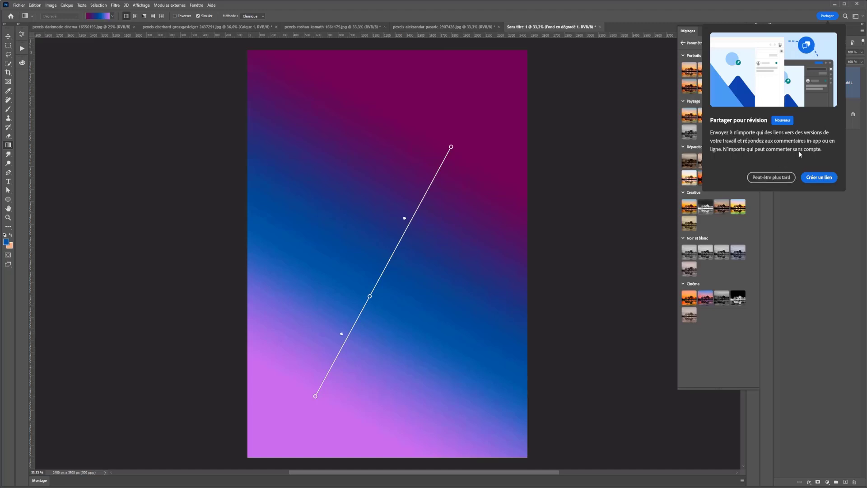
left_click(816, 176)
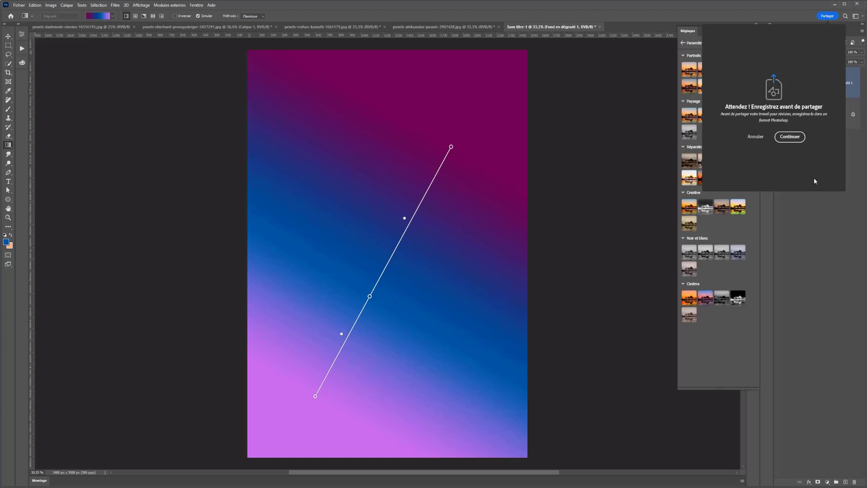
left_click(790, 137)
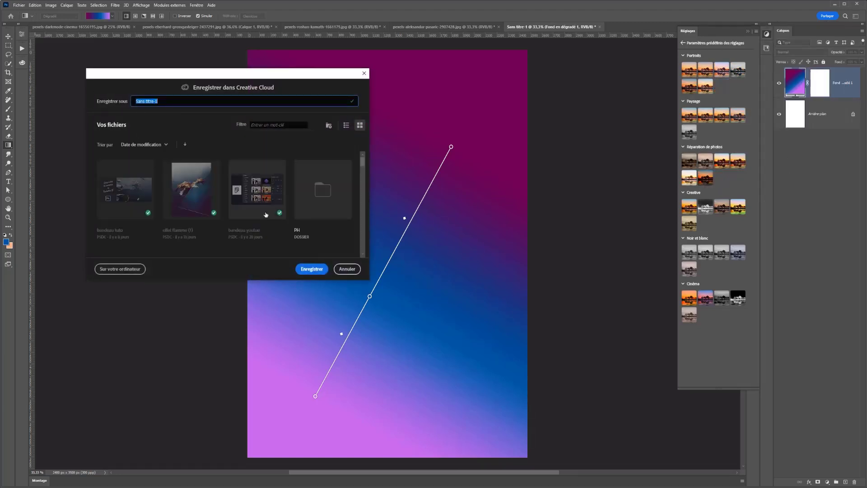
left_click(347, 269)
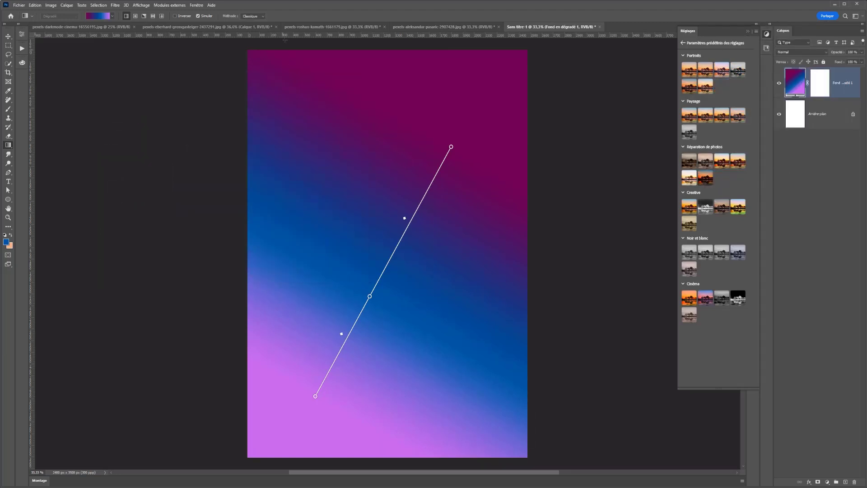
Step: Close the untitled gradient document and return to the Home screen
left_click(600, 27)
left_click(443, 179)
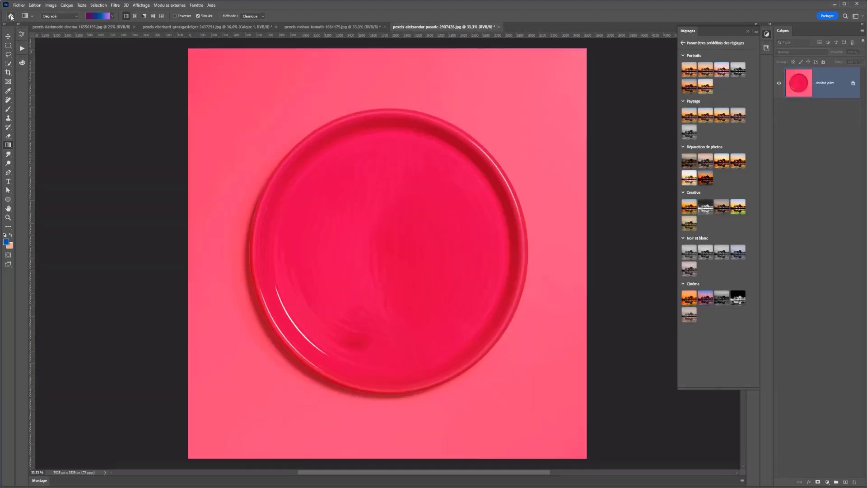
left_click(11, 17)
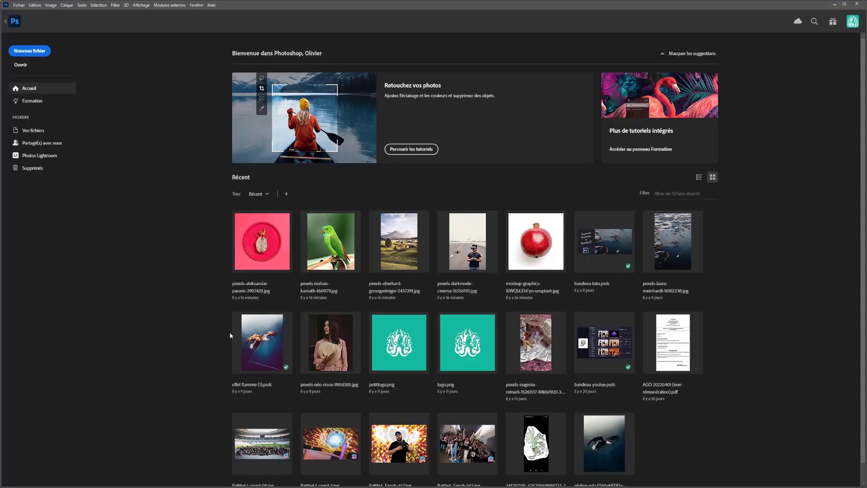
Step: Open effet flamme (1).psdc from the Home screen's recent files
left_click(262, 342)
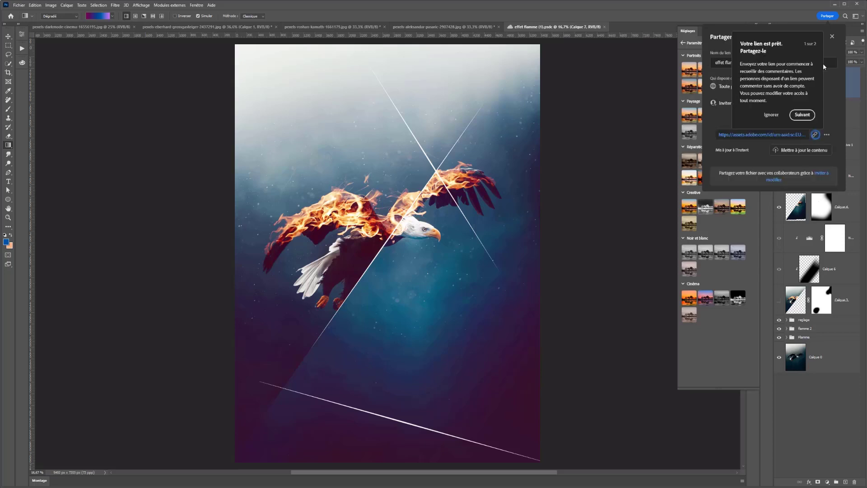
Step: Keep link access as 'Toute personne disposant du lien peut commenter' and close the Share panel
left_click(773, 115)
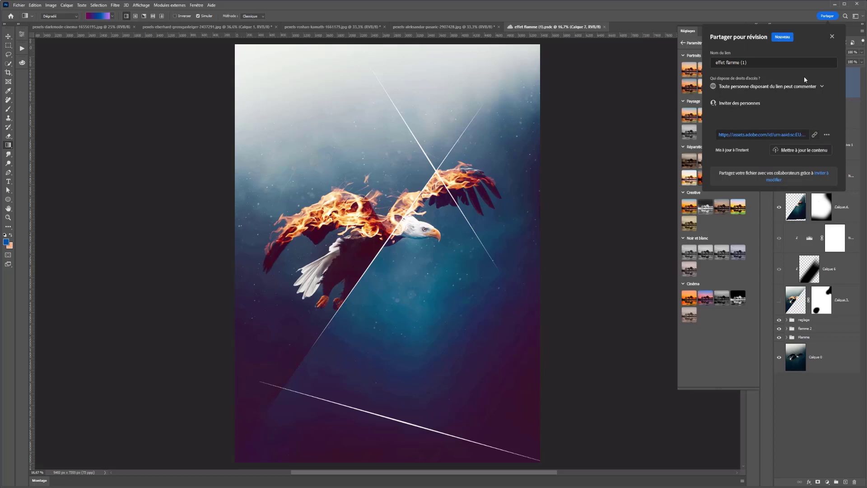
left_click(807, 87)
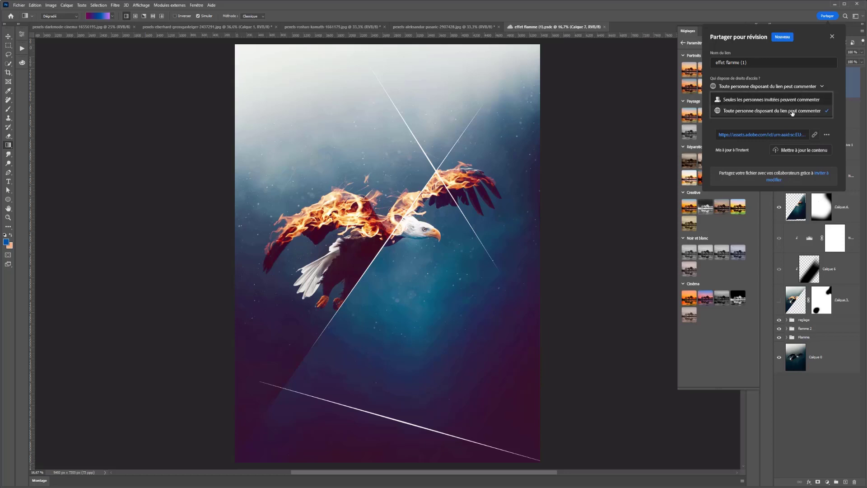
left_click(794, 86)
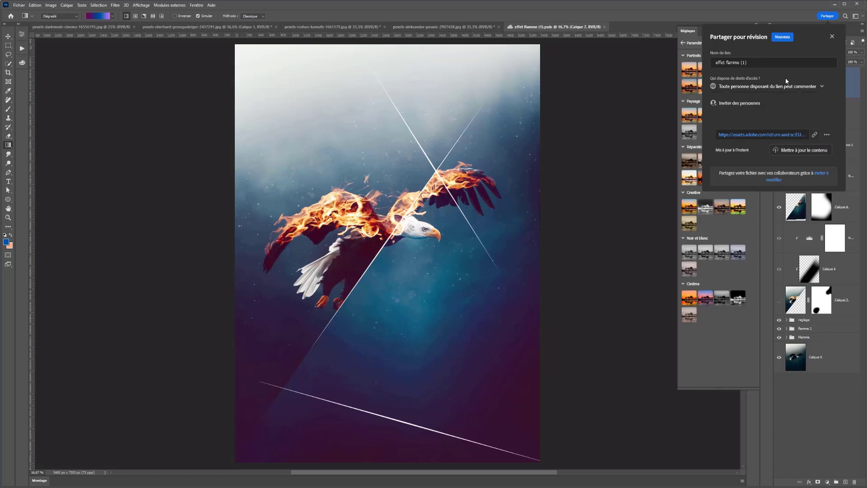
left_click_drag(733, 63, 764, 63)
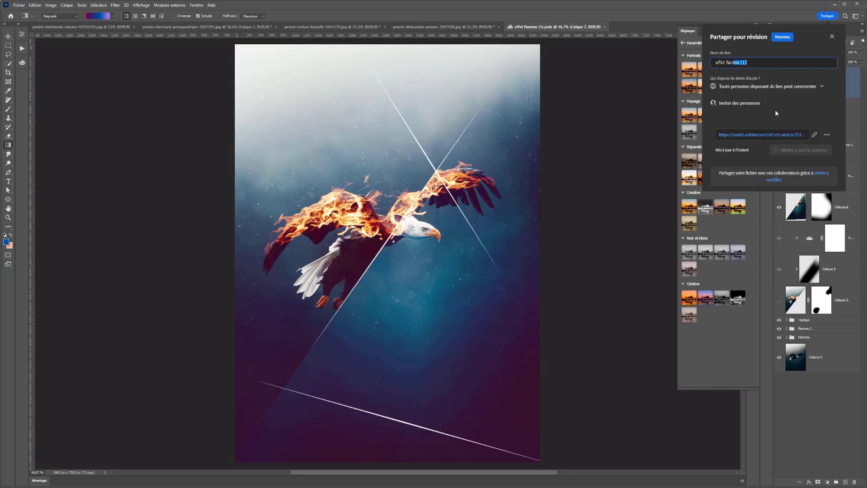
left_click(832, 37)
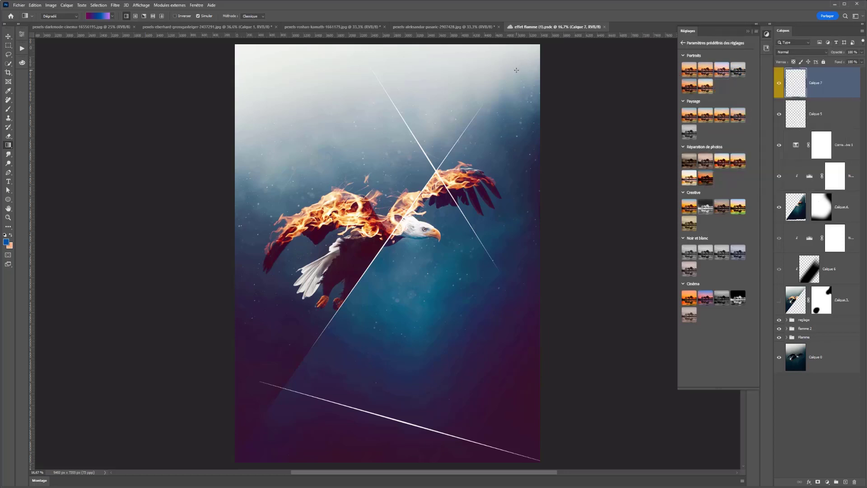